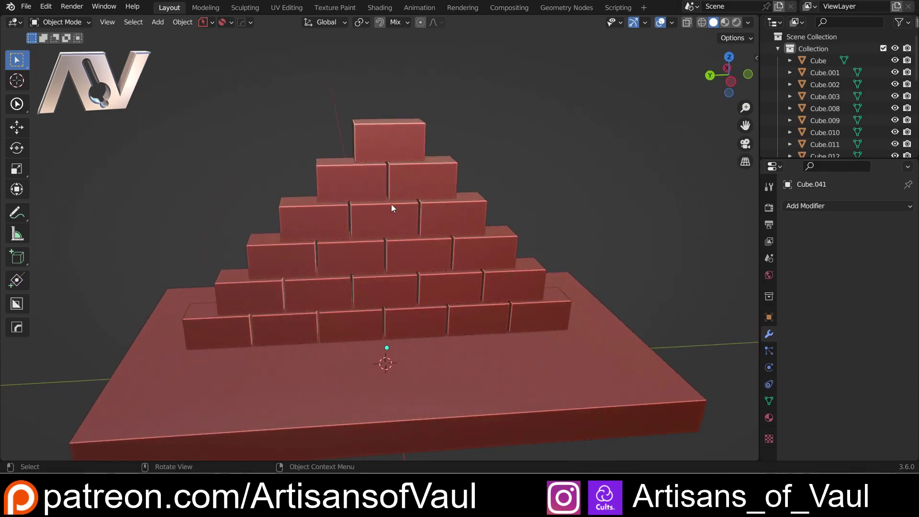
# Show the One Click Damage add-on's controls beside the brick pyramid
pyautogui.moveTo(307, 259)
pyautogui.mouseDown(button='middle')
pyautogui.moveTo(311, 229)
pyautogui.moveTo(329, 213)
pyautogui.moveTo(366, 236)
pyautogui.moveTo(311, 270)
pyautogui.moveTo(298, 247)
pyautogui.mouseUp(button='middle')
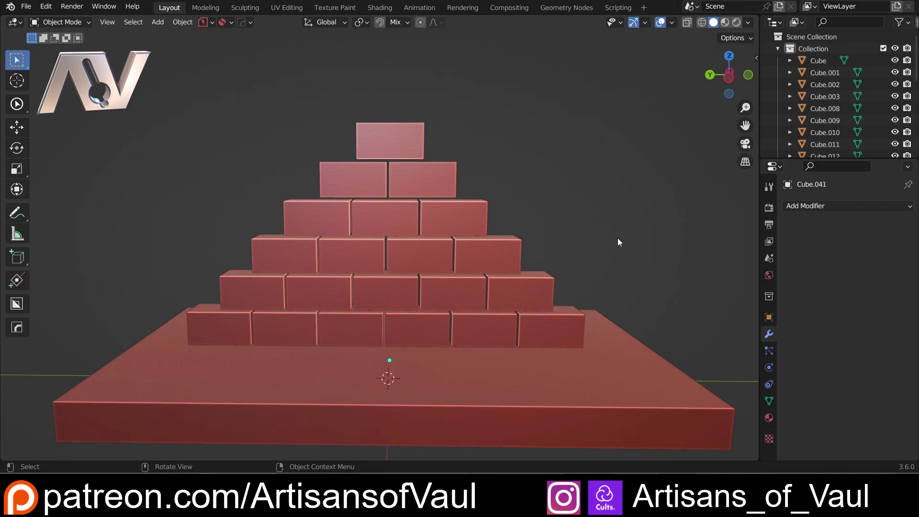
pyautogui.press('n')
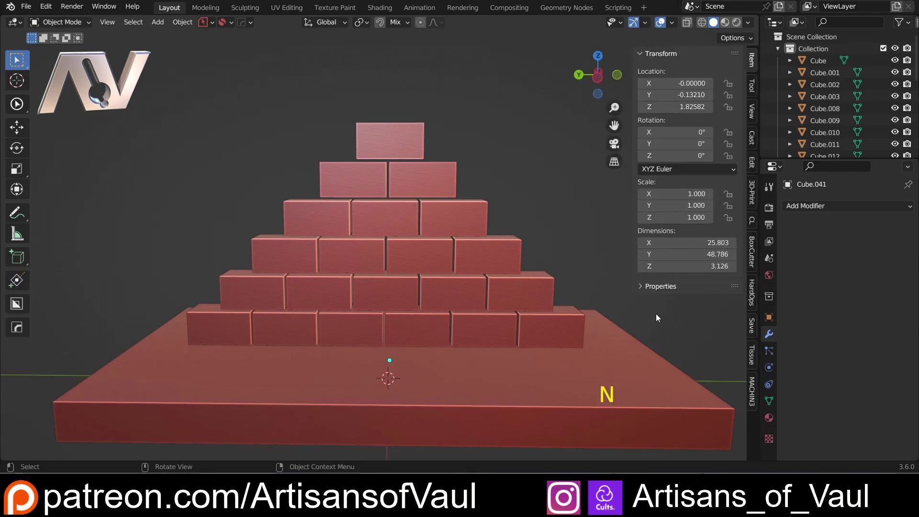
pyautogui.click(752, 164)
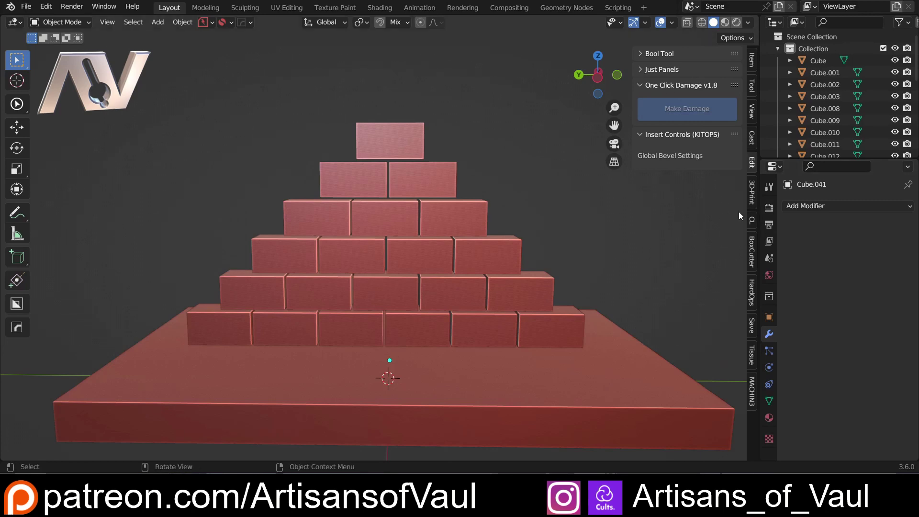
pyautogui.moveTo(440, 147); pyautogui.dragTo(454, 161, button='middle')
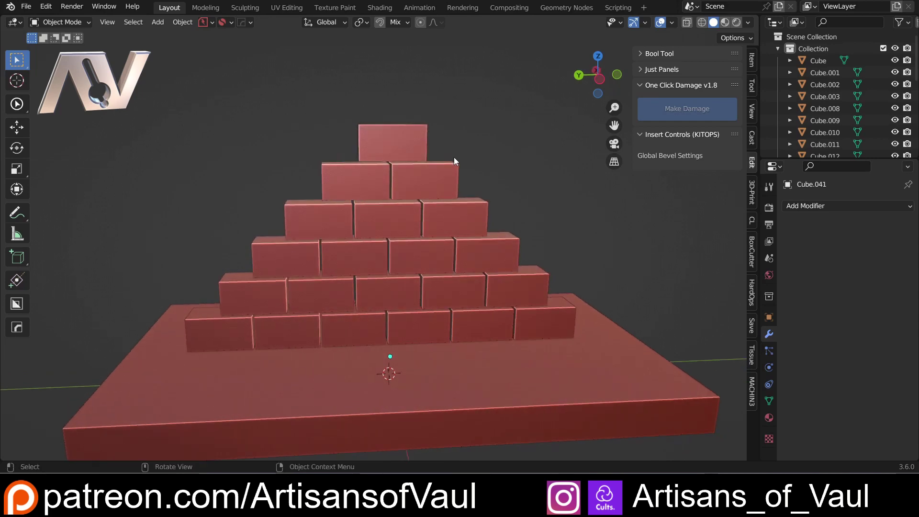
# Generate one-click damage on the single brick at the top of the pyramid
pyautogui.click(397, 139)
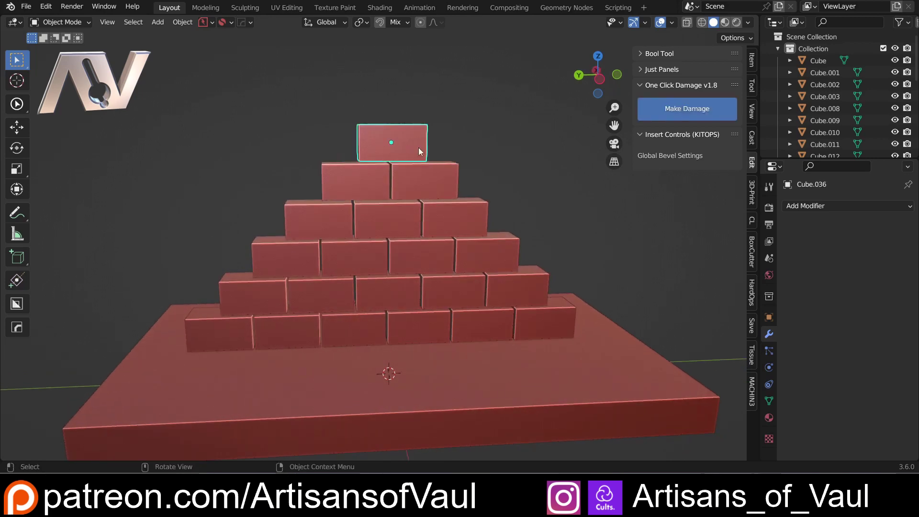
pyautogui.scroll(2, 478, 149)
pyautogui.keyDown('shift'); pyautogui.moveTo(478, 148); pyautogui.dragTo(484, 179, button='middle'); pyautogui.keyUp('shift')
pyautogui.keyDown('shift'); pyautogui.moveTo(485, 180); pyautogui.dragTo(475, 179, button='middle'); pyautogui.keyUp('shift')
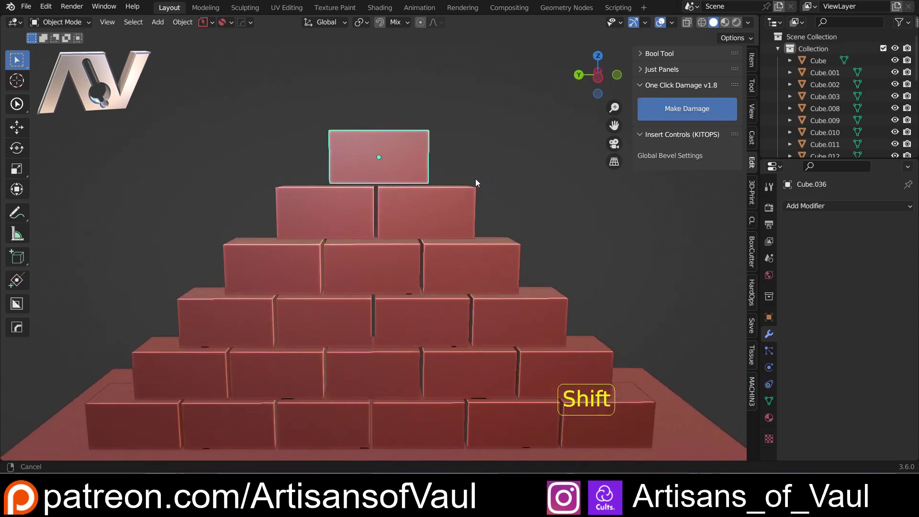
pyautogui.click(685, 109)
# Set the top brick's CLOUDS damage to Scale 35.71% and Amount 25.24%, and apply it
pyautogui.moveTo(615, 171); pyautogui.dragTo(543, 268, button='middle')
pyautogui.scroll(3, 543, 269)
pyautogui.keyDown('shift'); pyautogui.moveTo(544, 268); pyautogui.dragTo(431, 224, button='middle'); pyautogui.keyUp('shift')
pyautogui.keyDown('shift'); pyautogui.moveTo(593, 242); pyautogui.dragTo(519, 257, button='middle'); pyautogui.keyUp('shift')
pyautogui.scroll(1, 518, 257)
pyautogui.moveTo(518, 257); pyautogui.dragTo(512, 234, button='middle')
pyautogui.scroll(-1, 513, 234)
pyautogui.keyDown('shift'); pyautogui.moveTo(513, 234); pyautogui.dragTo(503, 248, button='middle'); pyautogui.keyUp('shift')
pyautogui.moveTo(668, 143)
pyautogui.mouseDown()
pyautogui.moveTo(737, 143)
pyautogui.moveTo(661, 142)
pyautogui.moveTo(647, 132)
pyautogui.moveTo(684, 132)
pyautogui.moveTo(658, 133)
pyautogui.mouseUp()
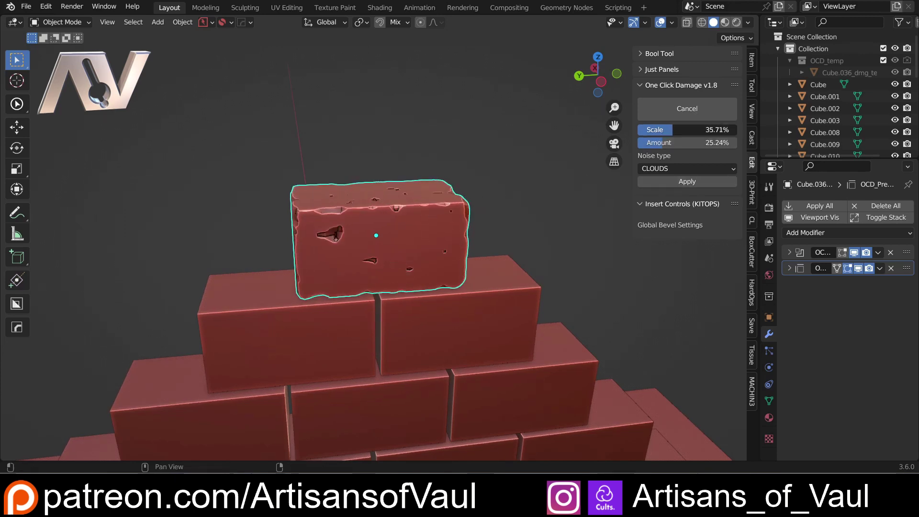
pyautogui.click(696, 182)
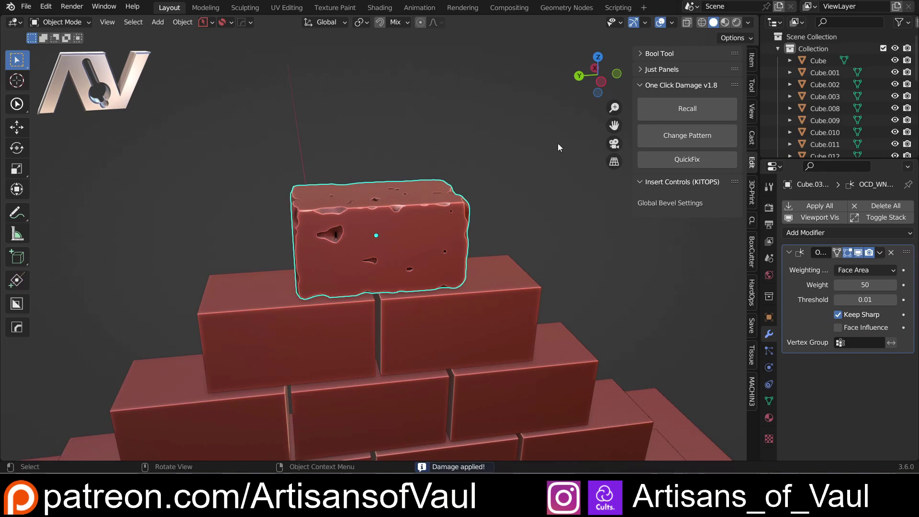
# Generate damage on the left brick of the second row from the top, using the MUSGRAVE noise type
pyautogui.keyDown('shift'); pyautogui.moveTo(231, 268); pyautogui.dragTo(279, 277, button='middle'); pyautogui.keyUp('shift')
pyautogui.click(280, 277)
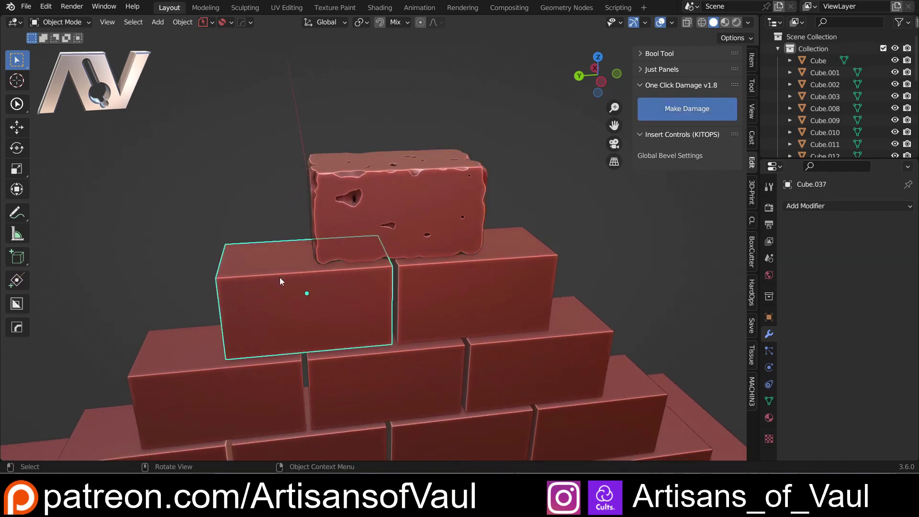
pyautogui.click(681, 115)
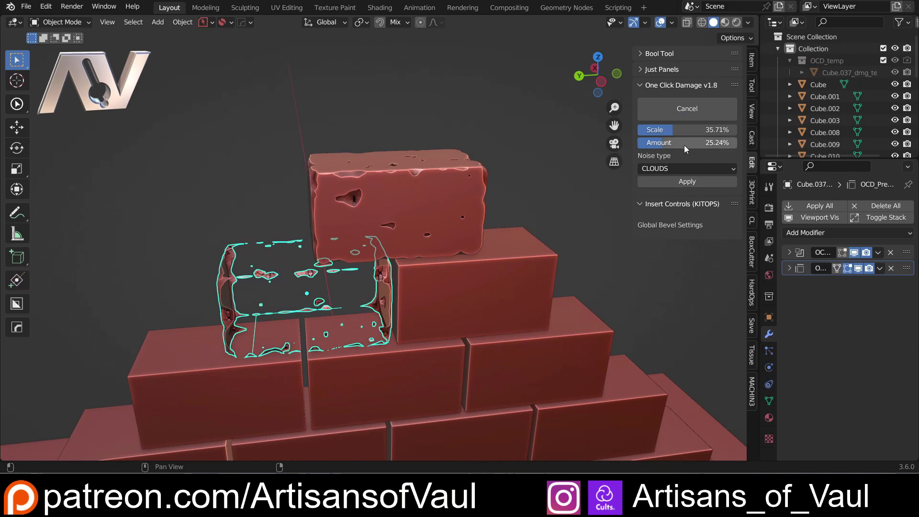
pyautogui.click(679, 169)
pyautogui.click(660, 195)
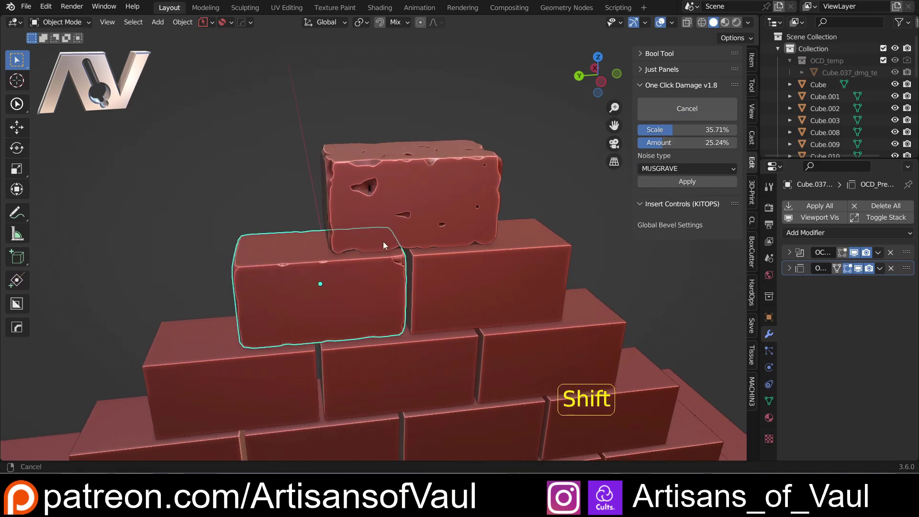
# Set the MUSGRAVE damage on the second row's left brick to Scale 44.29% and Amount 37.14%, and apply it
pyautogui.scroll(4, 378, 244)
pyautogui.moveTo(383, 247); pyautogui.dragTo(397, 245, button='middle')
pyautogui.moveTo(672, 130)
pyautogui.mouseDown()
pyautogui.moveTo(696, 130)
pyautogui.moveTo(681, 129)
pyautogui.mouseUp()
pyautogui.moveTo(662, 143); pyautogui.dragTo(675, 143)
pyautogui.click(669, 183)
# Compare the CLOUDS damage on the top brick with the MUSGRAVE damage on the brick below it
pyautogui.click(469, 155)
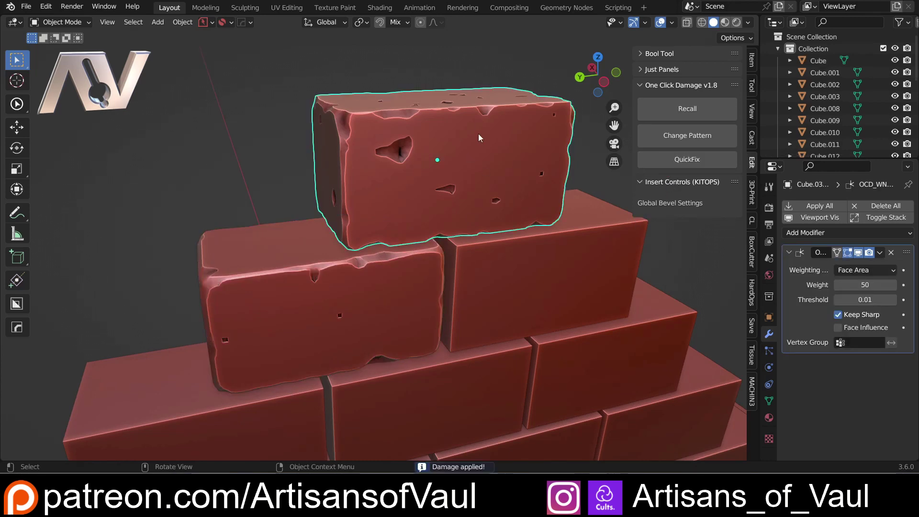
pyautogui.moveTo(441, 130); pyautogui.dragTo(474, 145, button='middle')
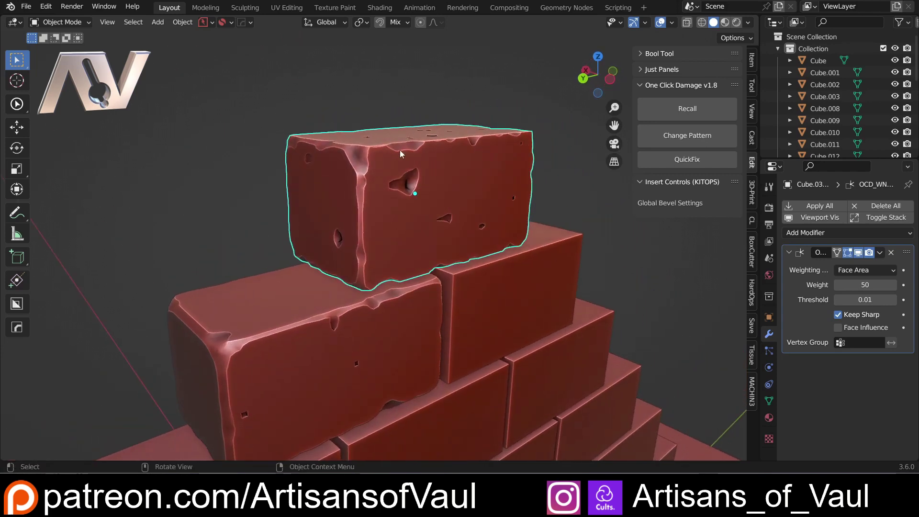
pyautogui.scroll(-1, 403, 155)
pyautogui.keyDown('shift'); pyautogui.moveTo(410, 182); pyautogui.dragTo(432, 163, button='middle'); pyautogui.keyUp('shift')
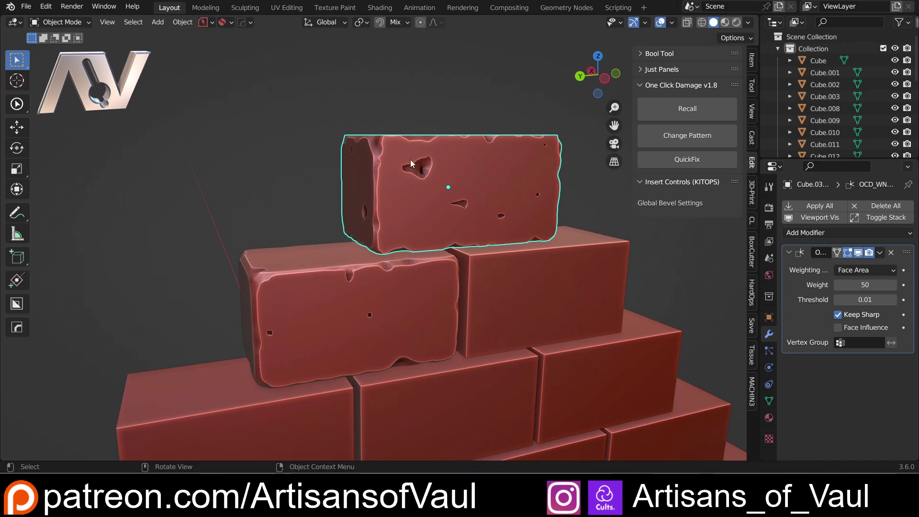
pyautogui.click(398, 288)
pyautogui.moveTo(398, 288); pyautogui.dragTo(453, 240, button='middle')
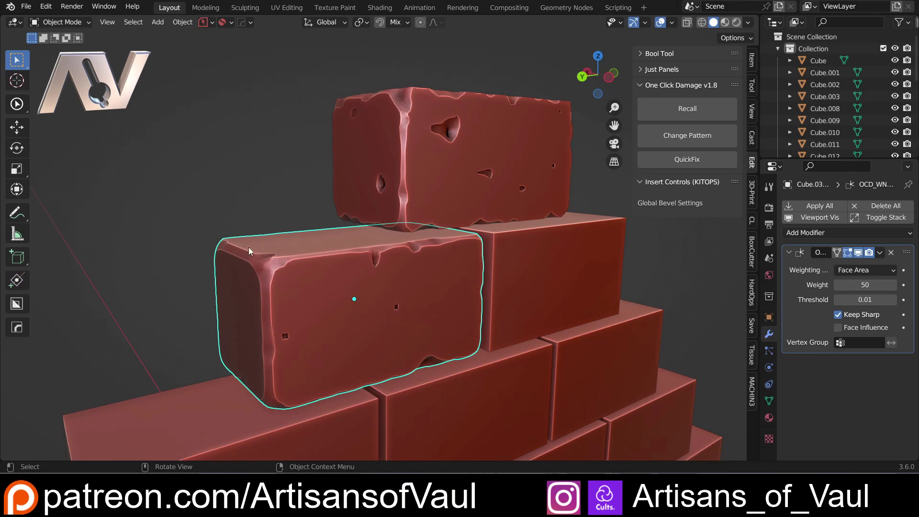
pyautogui.scroll(-2, 441, 241)
pyautogui.moveTo(408, 258); pyautogui.dragTo(390, 220, button='middle')
pyautogui.keyDown('shift'); pyautogui.click(390, 220); pyautogui.keyUp('shift')
pyautogui.click(542, 193)
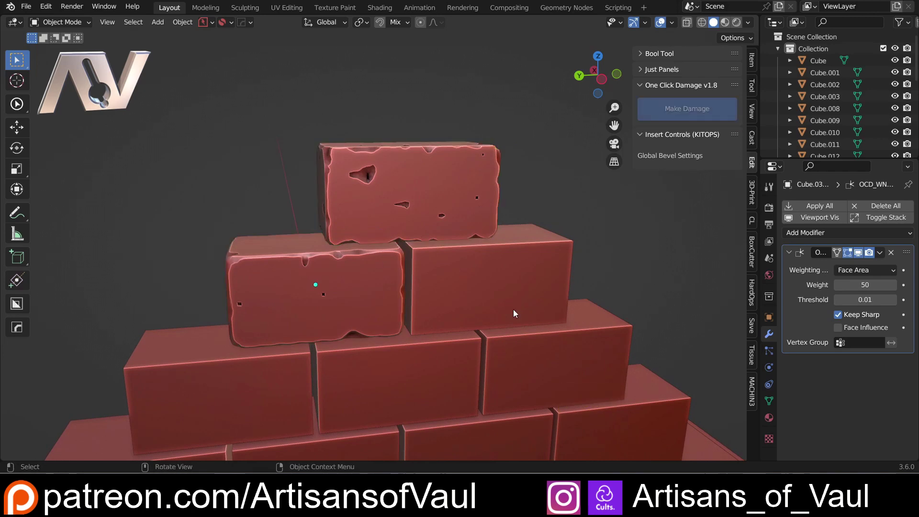
# Generate damage on the right brick of the second row with the MARBLE noise type
pyautogui.click(503, 283)
pyautogui.click(689, 107)
pyautogui.click(685, 169)
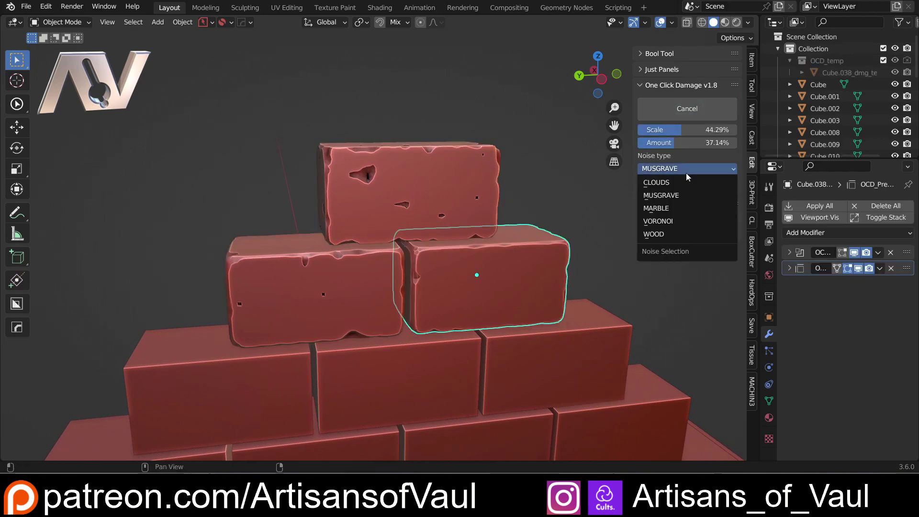
pyautogui.click(669, 208)
# Set the MARBLE damage Amount to 32.86% on the second row's right brick and apply it
pyautogui.keyDown('shift'); pyautogui.moveTo(538, 231); pyautogui.dragTo(488, 236, button='middle'); pyautogui.keyUp('shift')
pyautogui.scroll(4, 488, 236)
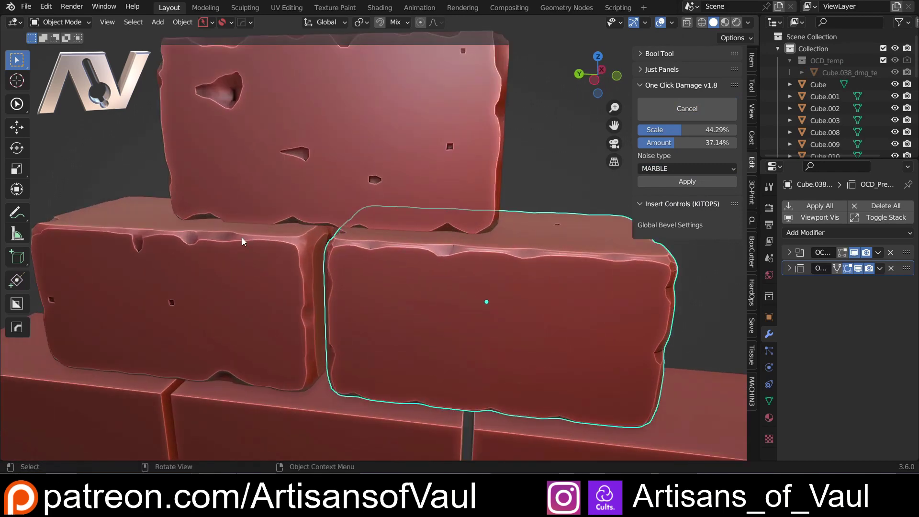
pyautogui.scroll(-3, 440, 239)
pyautogui.keyDown('shift'); pyautogui.moveTo(308, 259); pyautogui.dragTo(422, 299, button='middle'); pyautogui.keyUp('shift')
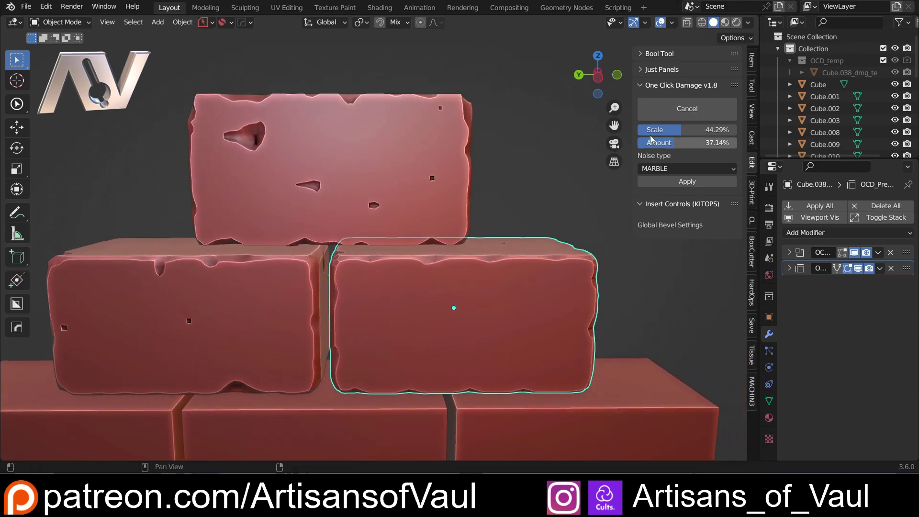
pyautogui.moveTo(684, 143)
pyautogui.mouseDown()
pyautogui.moveTo(707, 143)
pyautogui.moveTo(682, 143)
pyautogui.mouseUp()
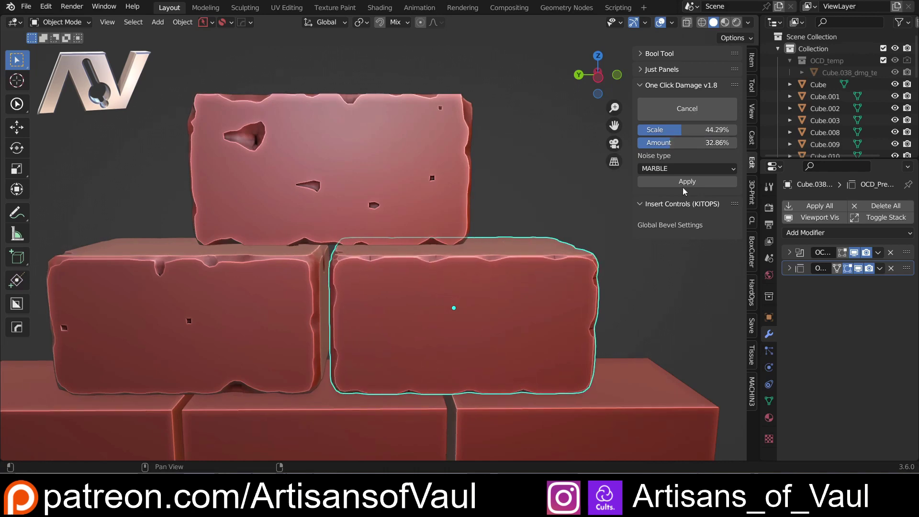
pyautogui.click(686, 182)
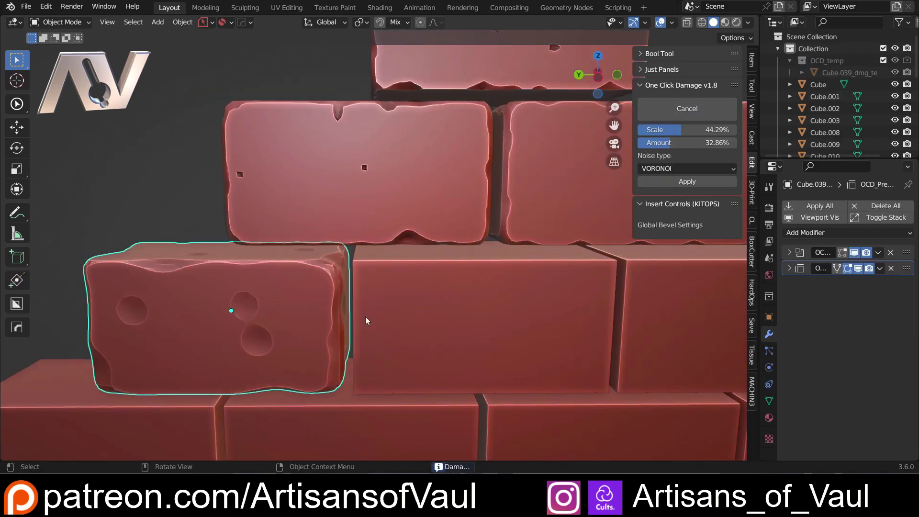
# Set the VORONOI damage Amount to 23.81% on the third row's left brick and apply it
pyautogui.keyDown('shift'); pyautogui.moveTo(366, 317); pyautogui.dragTo(437, 287, button='middle'); pyautogui.keyUp('shift')
pyautogui.moveTo(672, 143); pyautogui.dragTo(658, 143)
pyautogui.click(687, 182)
# Generate damage on the middle brick of the third row with the WOOD noise type
pyautogui.click(469, 239)
pyautogui.click(687, 109)
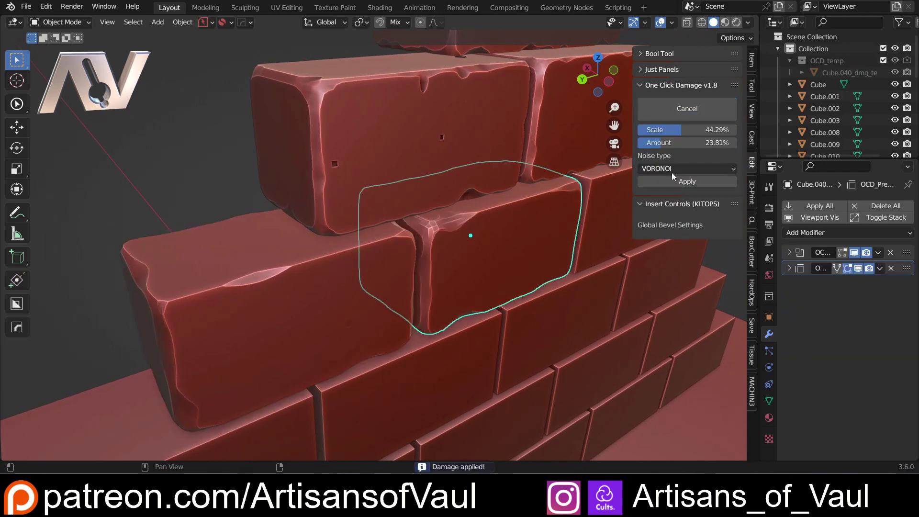
pyautogui.click(674, 168)
pyautogui.click(654, 234)
# Set the WOOD damage Amount to 48.10% on the third row's middle brick and apply it
pyautogui.moveTo(670, 143); pyautogui.dragTo(694, 142)
pyautogui.moveTo(475, 219); pyautogui.dragTo(419, 237, button='middle')
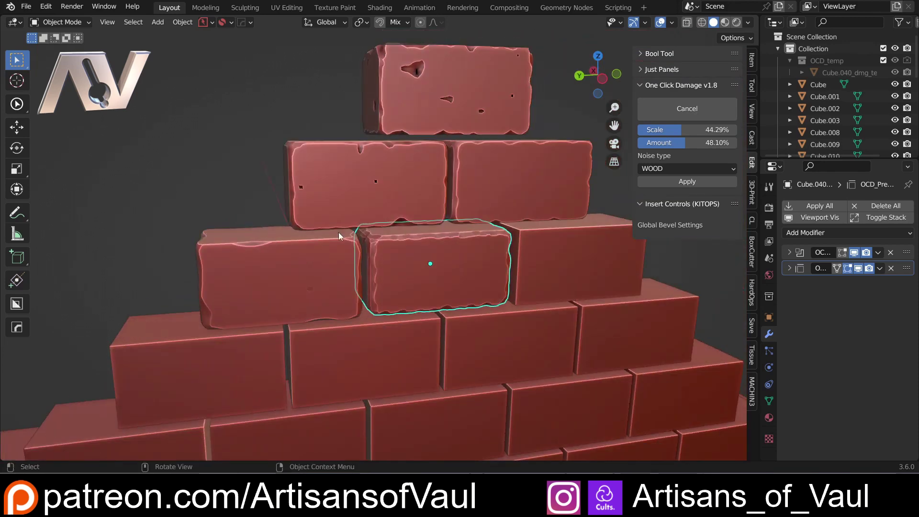
pyautogui.moveTo(360, 234); pyautogui.dragTo(455, 225, button='middle')
pyautogui.moveTo(400, 228); pyautogui.dragTo(480, 294, button='middle')
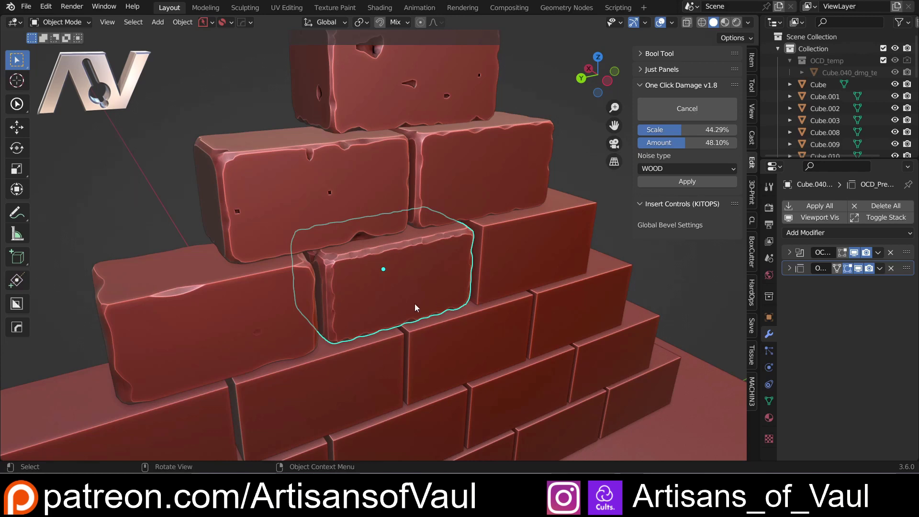
pyautogui.click(689, 182)
# Damage five undamaged bricks on the right of rows three to five together, with the damaged top brick as the active object
pyautogui.moveTo(680, 229); pyautogui.dragTo(563, 257, button='middle')
pyautogui.scroll(1, 562, 252)
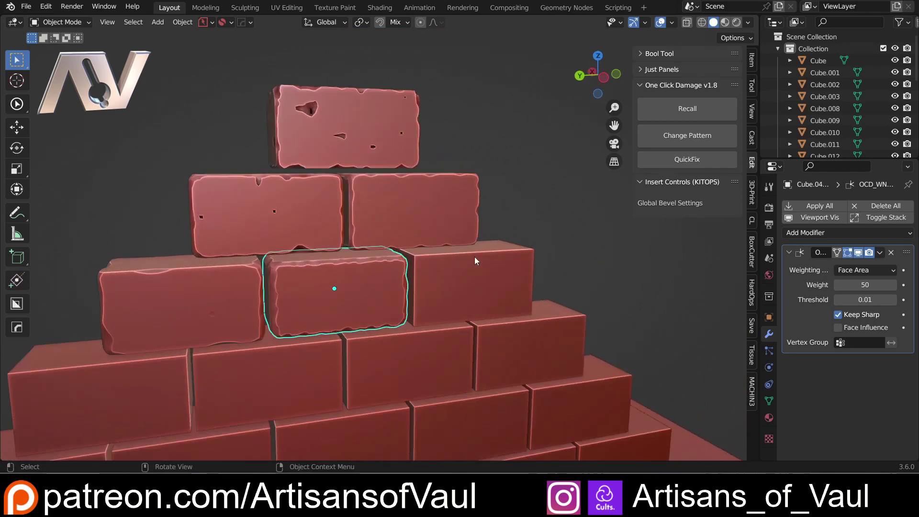
pyautogui.scroll(-5, 474, 256)
pyautogui.moveTo(507, 263); pyautogui.dragTo(500, 242, button='middle')
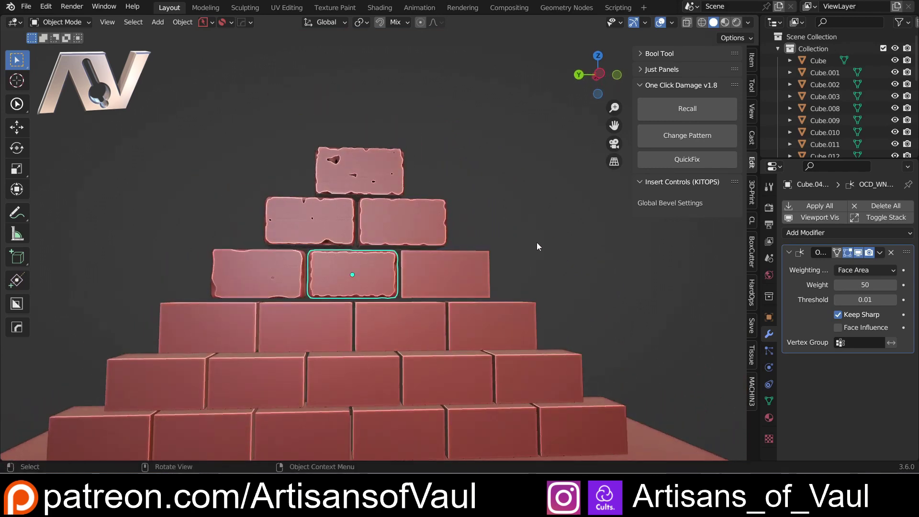
pyautogui.moveTo(502, 271); pyautogui.dragTo(441, 390)
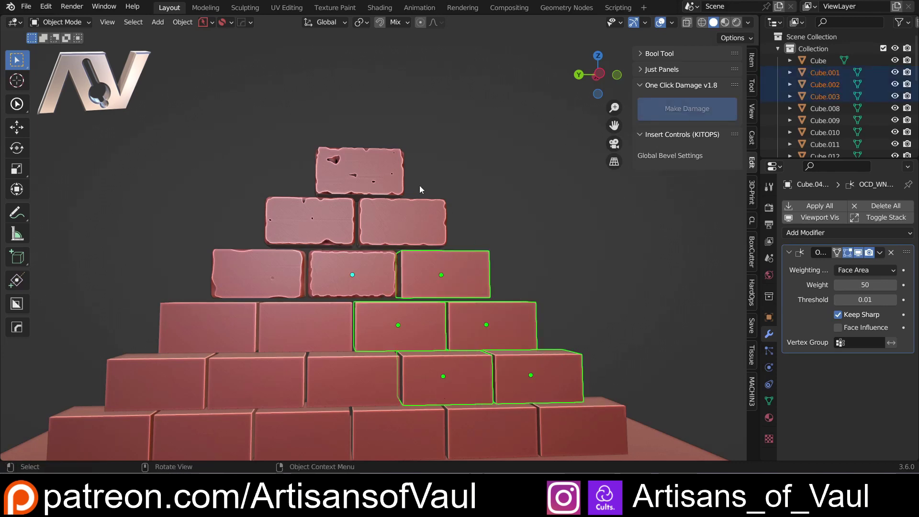
pyautogui.keyDown('shift'); pyautogui.click(371, 169); pyautogui.keyUp('shift')
pyautogui.moveTo(371, 168); pyautogui.dragTo(443, 197, button='middle')
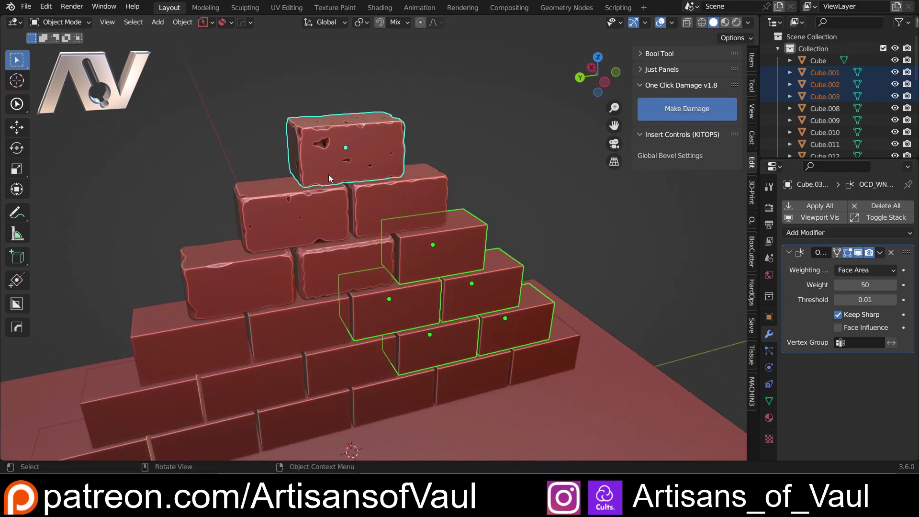
pyautogui.click(678, 113)
# Inspect the five newly damaged bricks up close for mesh artifacts along their edges
pyautogui.moveTo(399, 242); pyautogui.dragTo(389, 177, button='middle')
pyautogui.scroll(2, 390, 177)
pyautogui.moveTo(482, 322); pyautogui.dragTo(411, 302, button='middle')
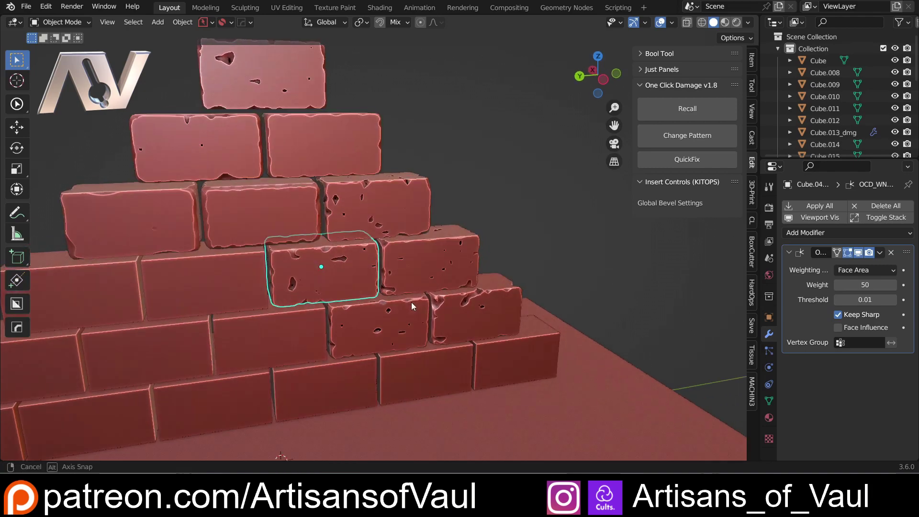
pyautogui.scroll(2, 379, 289)
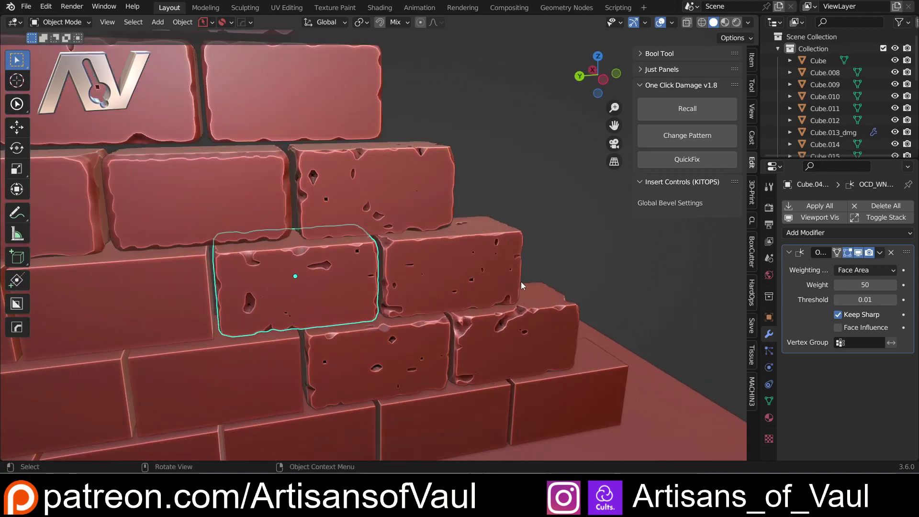
pyautogui.click(555, 267)
pyautogui.moveTo(555, 267); pyautogui.dragTo(513, 268, button='middle')
pyautogui.keyDown('shift'); pyautogui.moveTo(512, 268); pyautogui.dragTo(331, 249, button='middle'); pyautogui.keyUp('shift')
pyautogui.scroll(3, 331, 249)
pyautogui.scroll(2, 362, 277)
pyautogui.moveTo(362, 278); pyautogui.dragTo(353, 300, button='middle')
# Run QuickFix on the faulty damaged brick, second from the right in the fifth row, and check its edge
pyautogui.click(336, 302)
pyautogui.scroll(1, 400, 314)
pyautogui.scroll(3, 400, 314)
pyautogui.scroll(4, 398, 280)
pyautogui.click(419, 366)
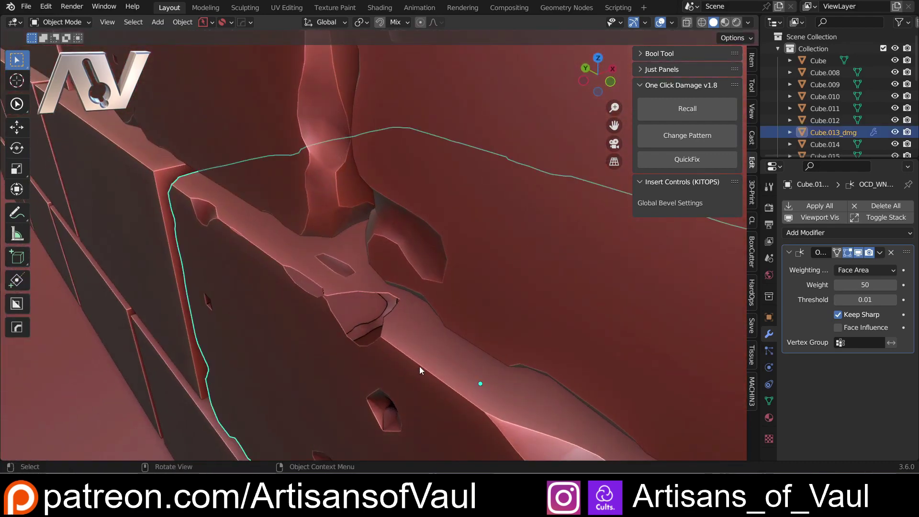
pyautogui.click(681, 159)
pyautogui.scroll(-3, 337, 285)
pyautogui.moveTo(337, 284); pyautogui.dragTo(383, 242, button='middle')
pyautogui.moveTo(312, 243); pyautogui.dragTo(373, 333, button='middle')
# Change the noise pattern of the damage on the third row's right brick repeatedly and check the new pattern up close
pyautogui.scroll(-3, 334, 254)
pyautogui.scroll(-1, 500, 211)
pyautogui.keyDown('shift'); pyautogui.moveTo(498, 212); pyautogui.dragTo(467, 298, button='middle'); pyautogui.keyUp('shift')
pyautogui.scroll(2, 420, 214)
pyautogui.scroll(-3, 466, 292)
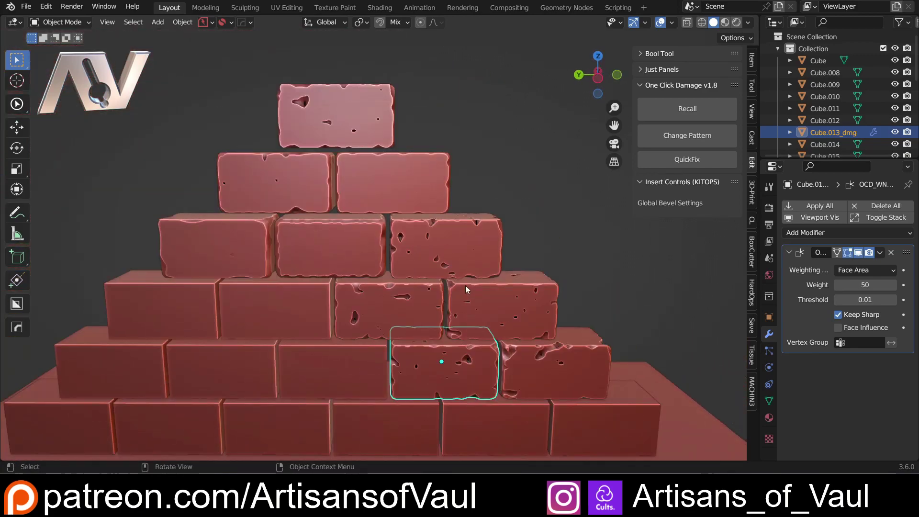
pyautogui.click(464, 253)
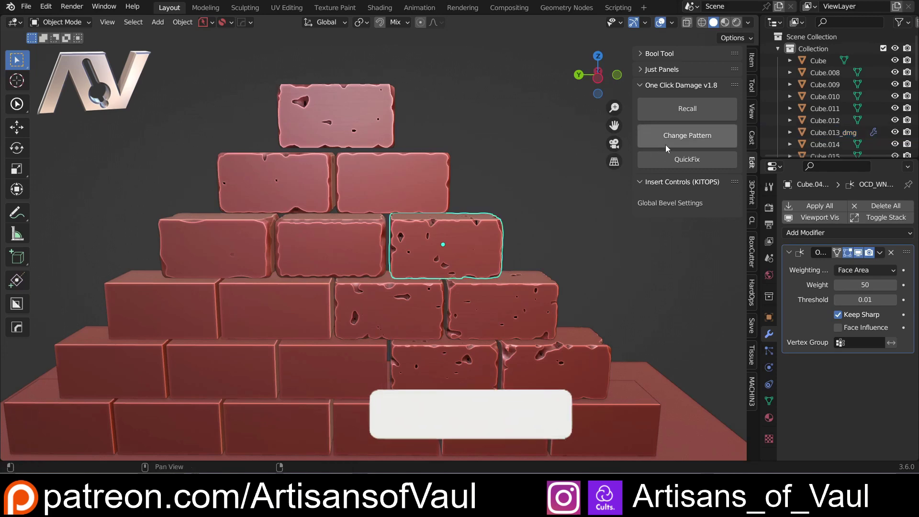
pyautogui.click(676, 136)
pyautogui.click(678, 139)
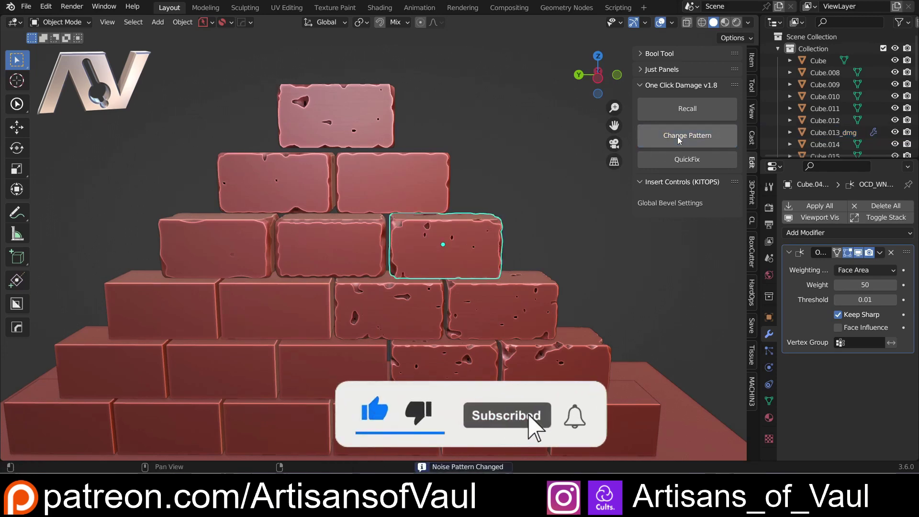
pyautogui.keyDown('shift'); pyautogui.moveTo(486, 233); pyautogui.dragTo(454, 323, button='middle'); pyautogui.keyUp('shift')
pyautogui.moveTo(389, 288); pyautogui.dragTo(432, 299, button='middle')
pyautogui.scroll(3, 432, 299)
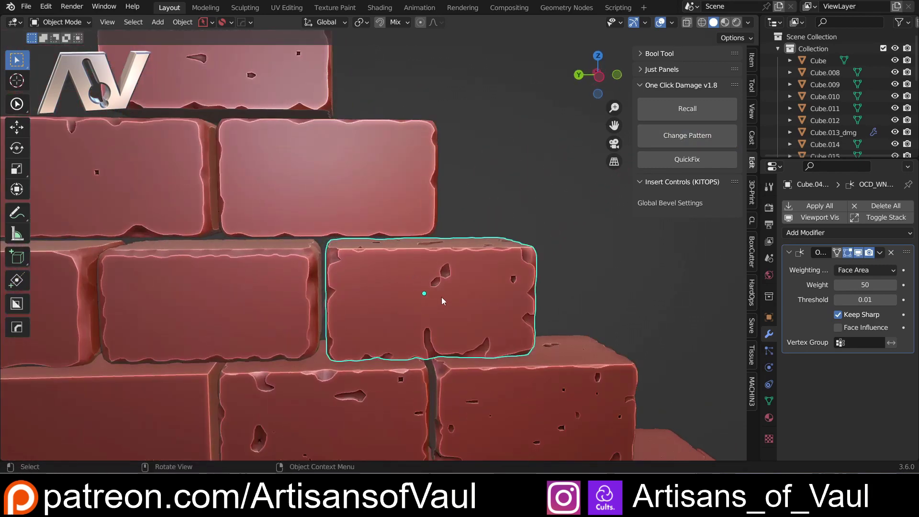
# Change the noise pattern on the third row's right brick two more times and compare it with the surrounding bricks
pyautogui.click(687, 136)
pyautogui.click(687, 135)
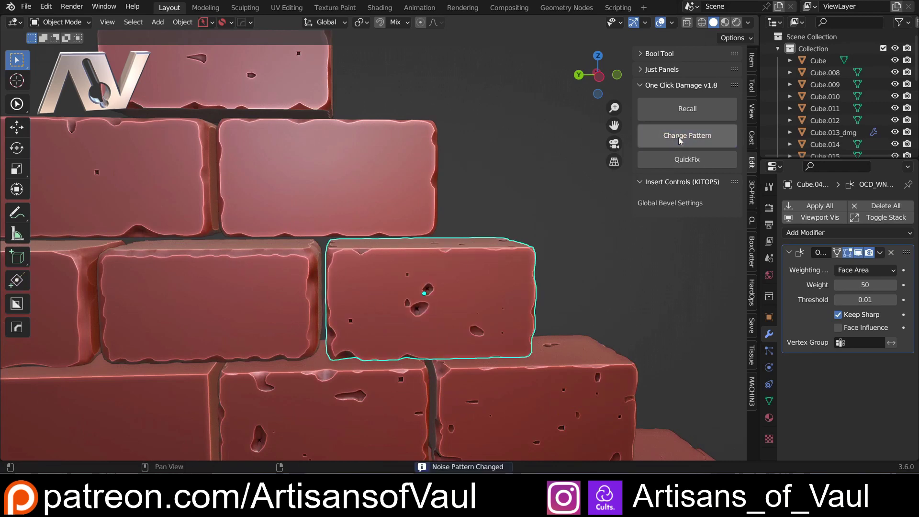
pyautogui.scroll(-2, 534, 214)
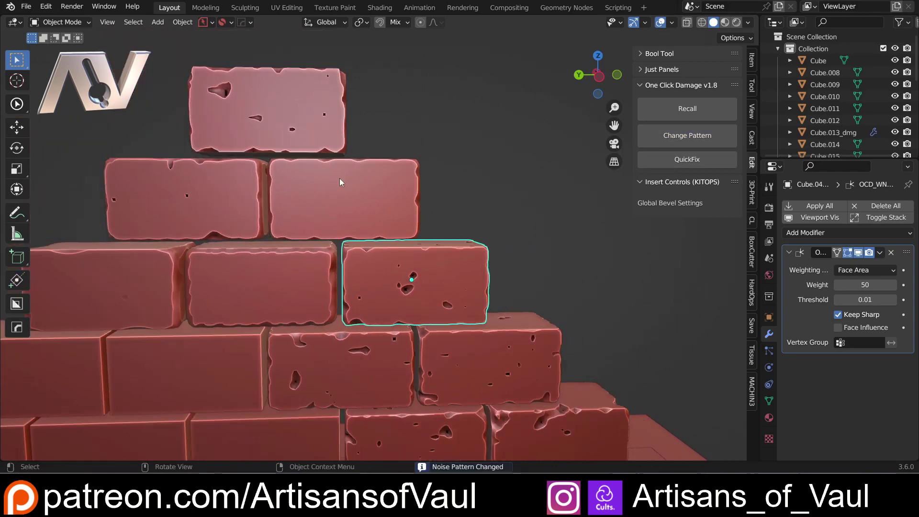
pyautogui.scroll(-1, 339, 182)
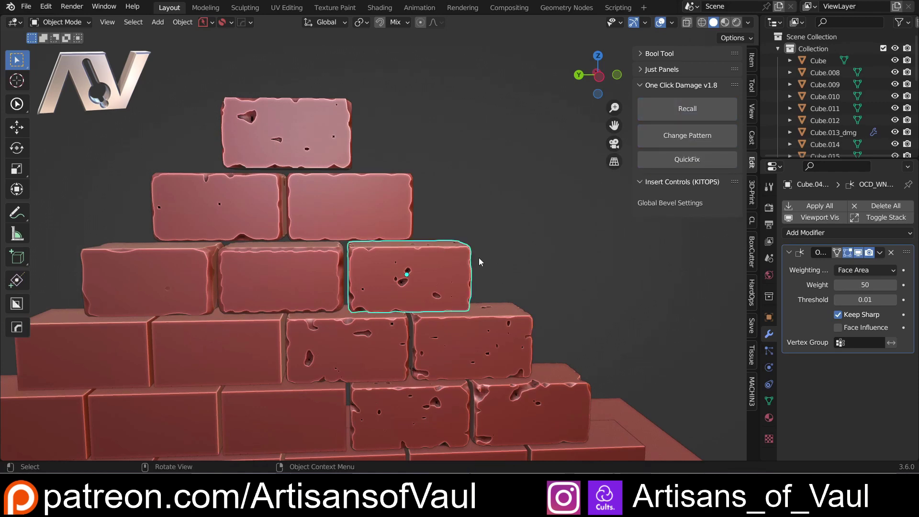
# Recall the original undamaged version of the third row's right brick and check it from the side
pyautogui.click(701, 114)
pyautogui.scroll(1, 489, 248)
pyautogui.click(522, 245)
pyautogui.moveTo(523, 247); pyautogui.dragTo(447, 281, button='middle')
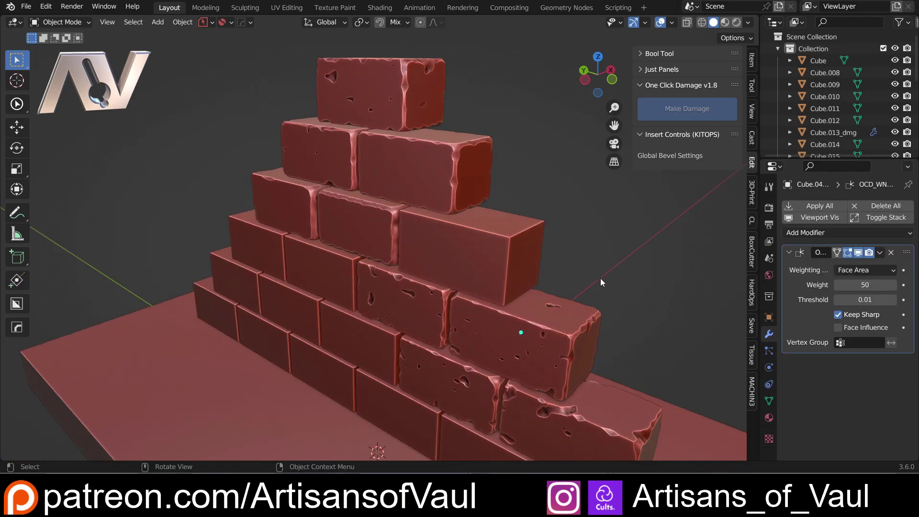
pyautogui.keyDown('shift'); pyautogui.moveTo(600, 277); pyautogui.dragTo(474, 197, button='middle'); pyautogui.keyUp('shift')
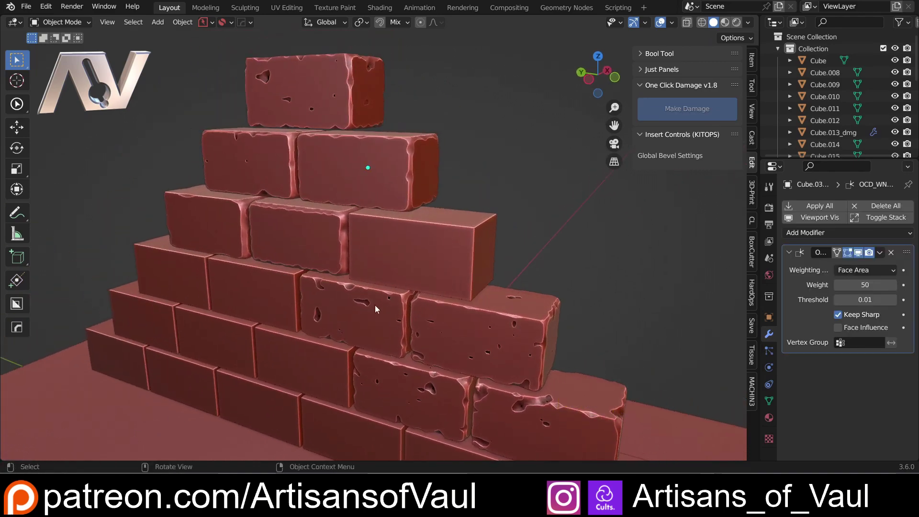
# Change the noise pattern of the fourth row's brick second from the right, and copy the second row's right brick's noise type onto it
pyautogui.click(482, 328)
pyautogui.click(379, 297)
pyautogui.click(693, 136)
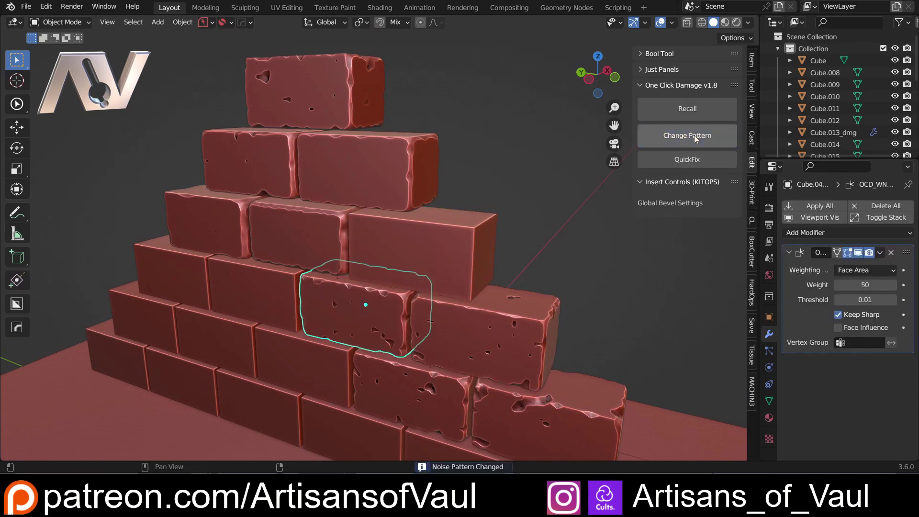
pyautogui.keyDown('shift'); pyautogui.click(400, 173); pyautogui.keyUp('shift')
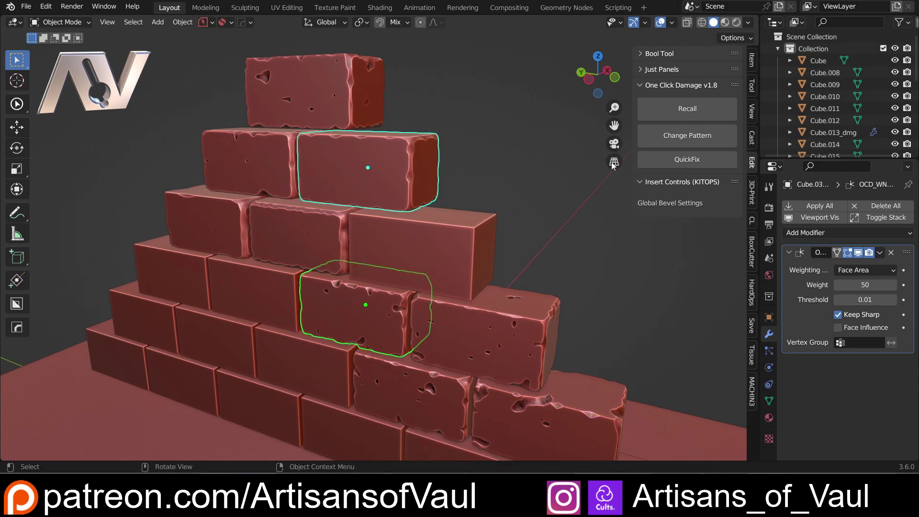
pyautogui.keyDown('ctrl'); pyautogui.click(679, 139); pyautogui.keyUp('ctrl')
pyautogui.scroll(1, 437, 302)
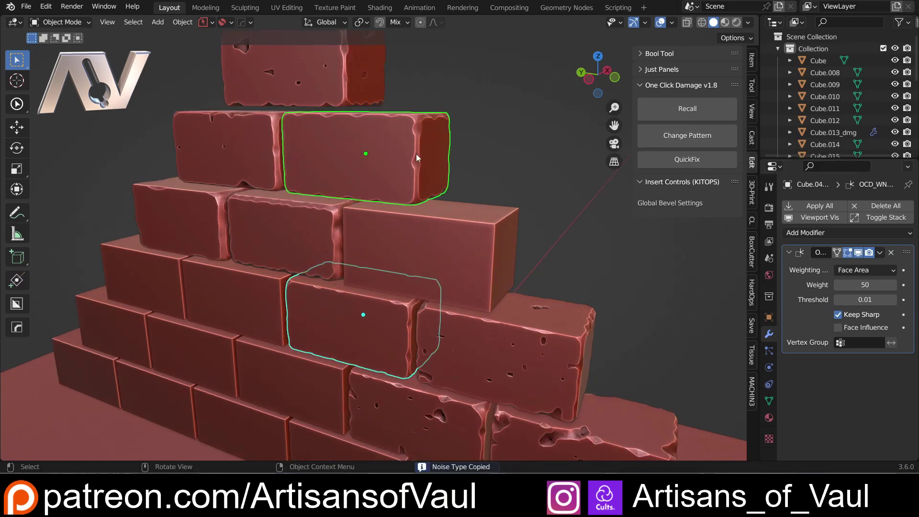
pyautogui.scroll(-1, 403, 293)
# Recall the original of the fourth row's right brick as a duplicate and move it clear of the pyramid, beside the same row
pyautogui.keyDown('shift'); pyautogui.moveTo(444, 288); pyautogui.dragTo(405, 262, button='middle'); pyautogui.keyUp('shift')
pyautogui.click(489, 266)
pyautogui.keyDown('shift'); pyautogui.moveTo(499, 268); pyautogui.dragTo(464, 279, button='middle'); pyautogui.keyUp('shift')
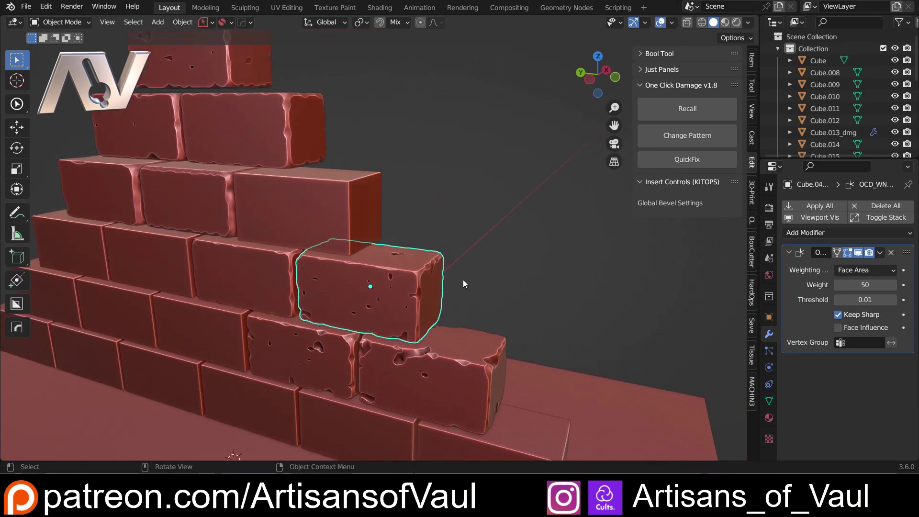
pyautogui.keyDown('ctrl'); pyautogui.click(674, 109); pyautogui.keyUp('ctrl')
pyautogui.moveTo(530, 274); pyautogui.dragTo(406, 318, button='middle')
pyautogui.moveTo(406, 318); pyautogui.dragTo(386, 234, button='middle')
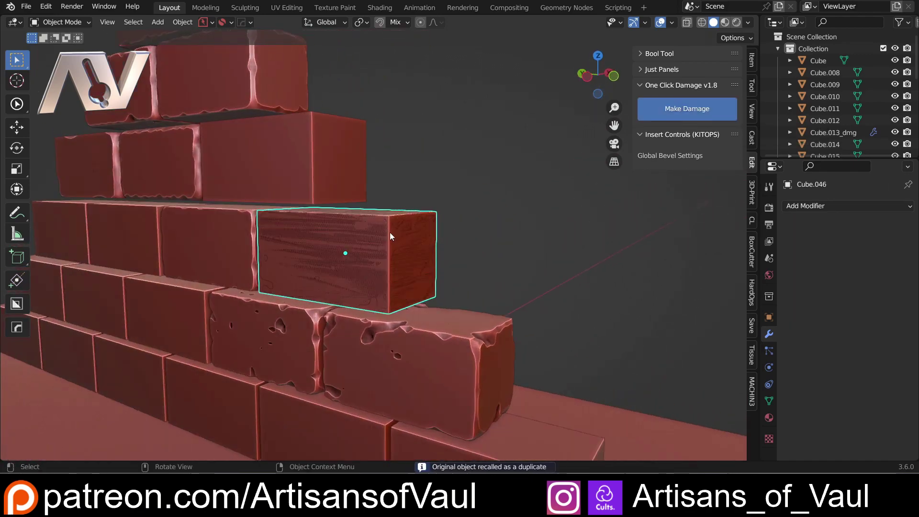
pyautogui.press('g')
pyautogui.click(601, 218)
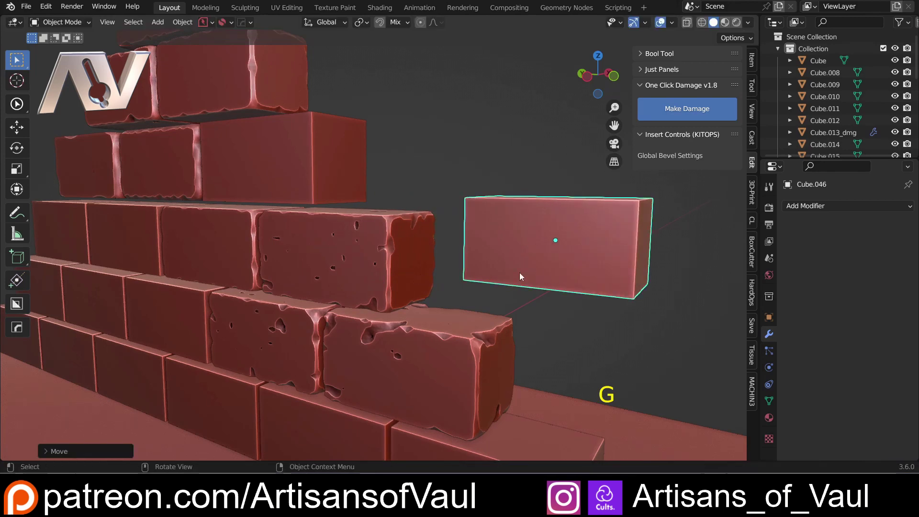
# Damage the recalled duplicate brick beside the pyramid with the MUSGRAVE noise type and apply the damage
pyautogui.moveTo(529, 267); pyautogui.dragTo(408, 240, button='middle')
pyautogui.click(412, 239)
pyautogui.moveTo(555, 221); pyautogui.dragTo(560, 223)
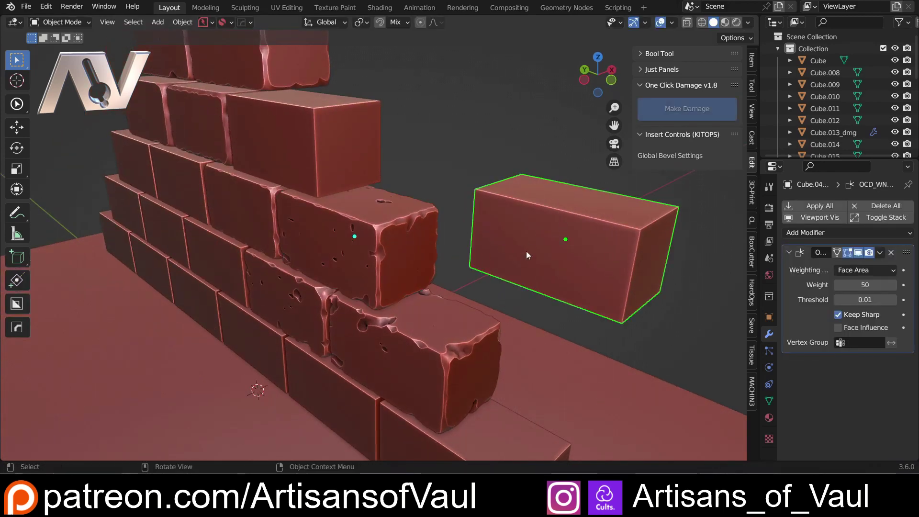
pyautogui.click(360, 251)
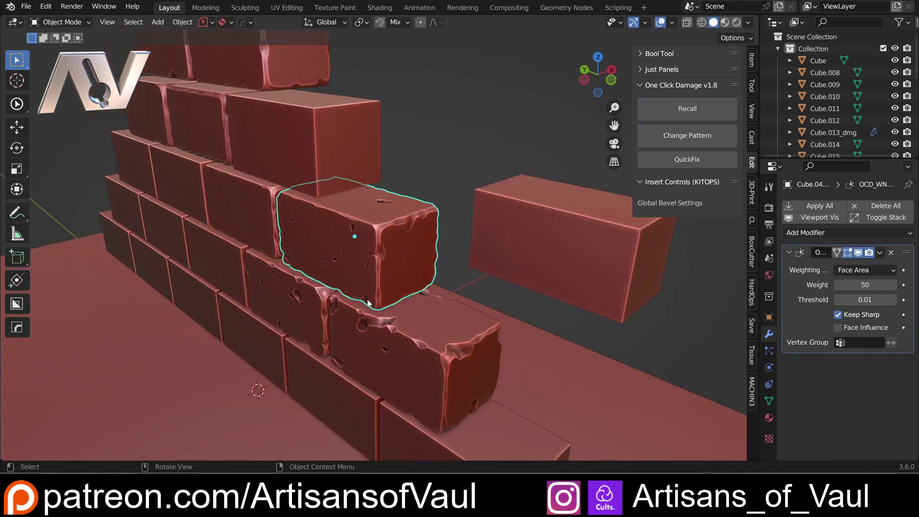
pyautogui.moveTo(366, 299); pyautogui.dragTo(412, 266, button='middle')
pyautogui.click(412, 265)
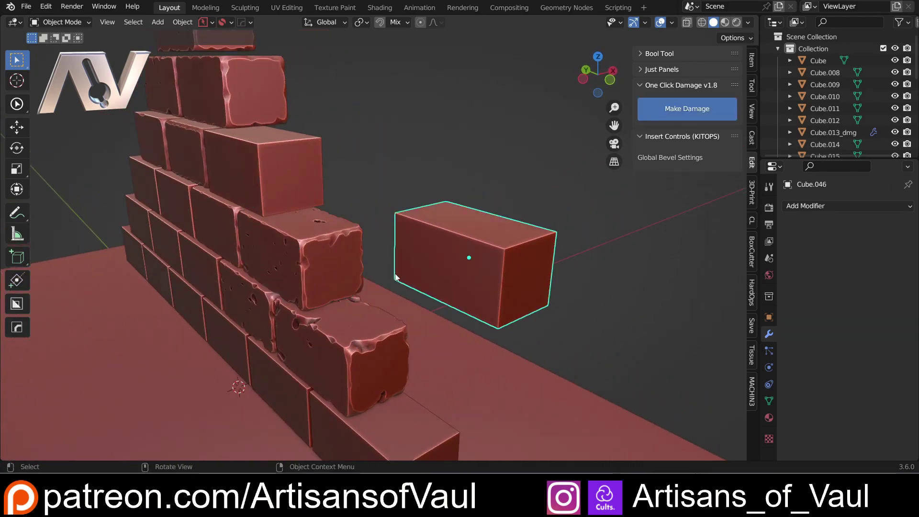
pyautogui.click(679, 115)
pyautogui.click(676, 168)
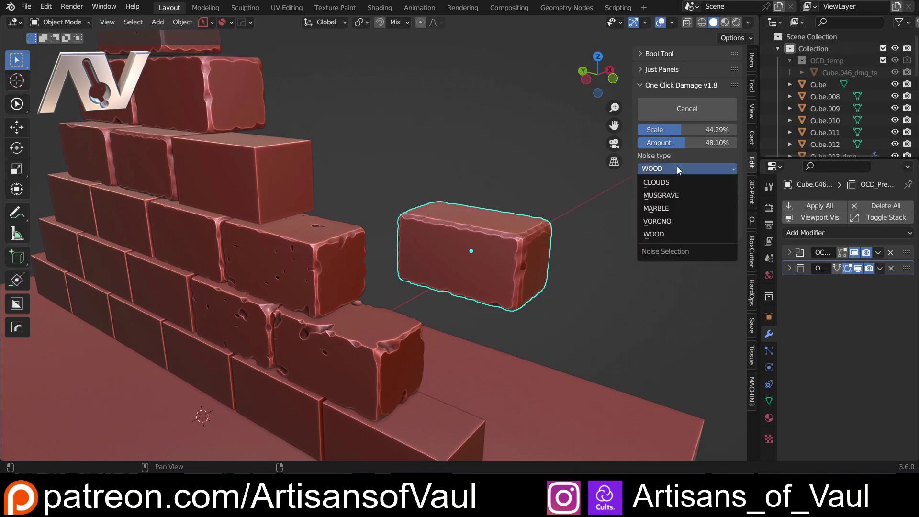
pyautogui.click(674, 197)
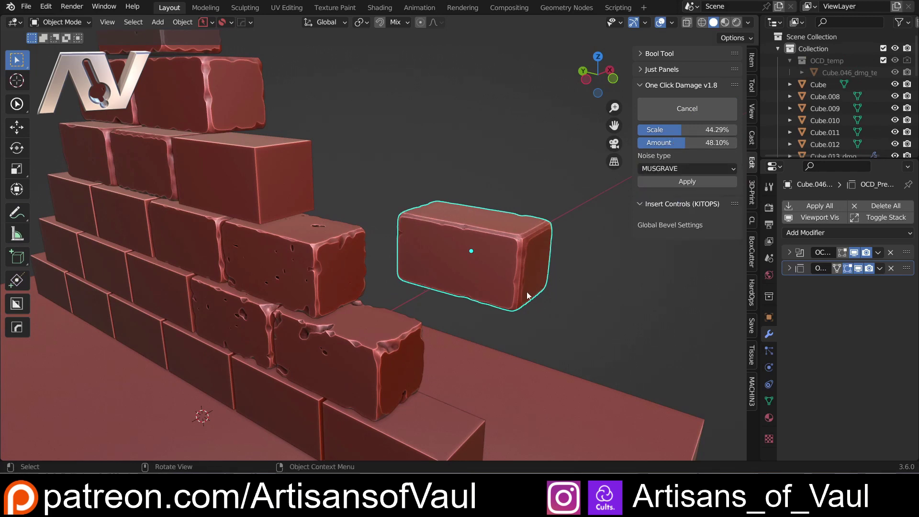
pyautogui.click(665, 183)
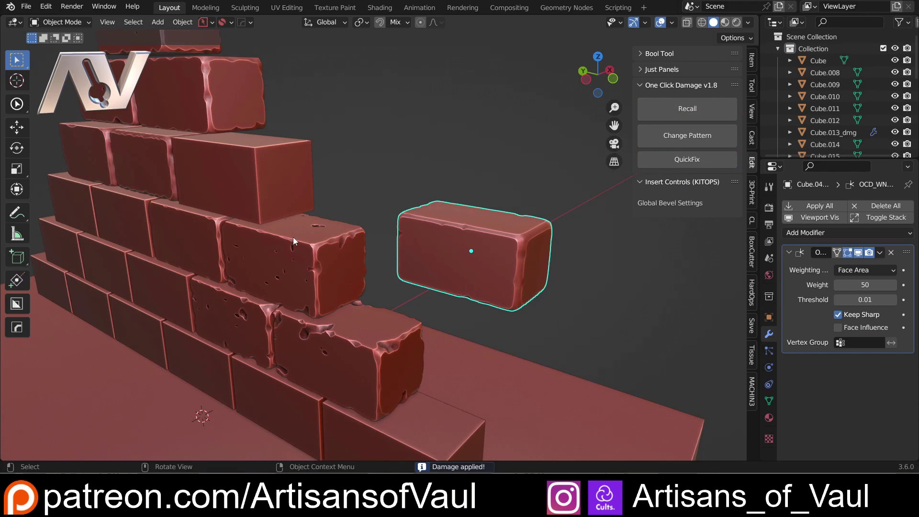
# Copy the noise type of the damaged duplicate onto the fourth row's right brick and check the result across the pyramid
pyautogui.click(324, 267)
pyautogui.keyDown('shift'); pyautogui.click(480, 243); pyautogui.keyUp('shift')
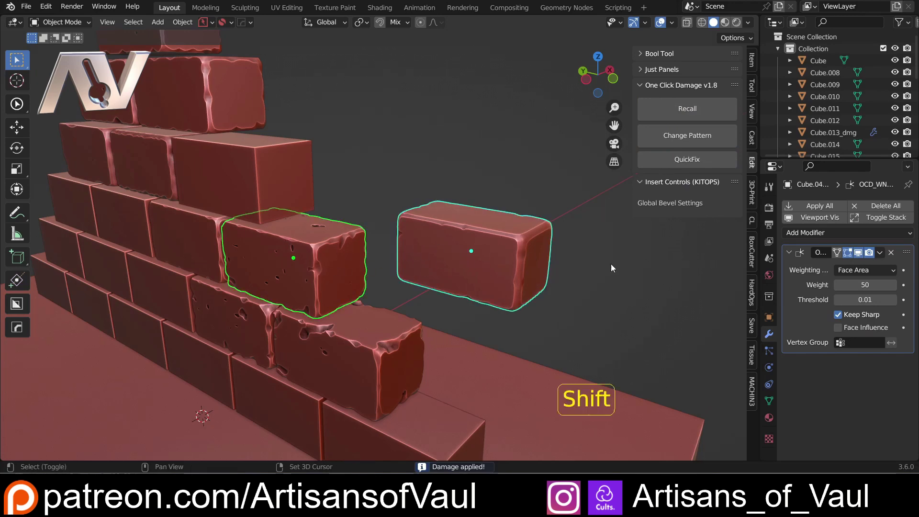
pyautogui.keyDown('ctrl'); pyautogui.click(689, 140); pyautogui.keyUp('ctrl')
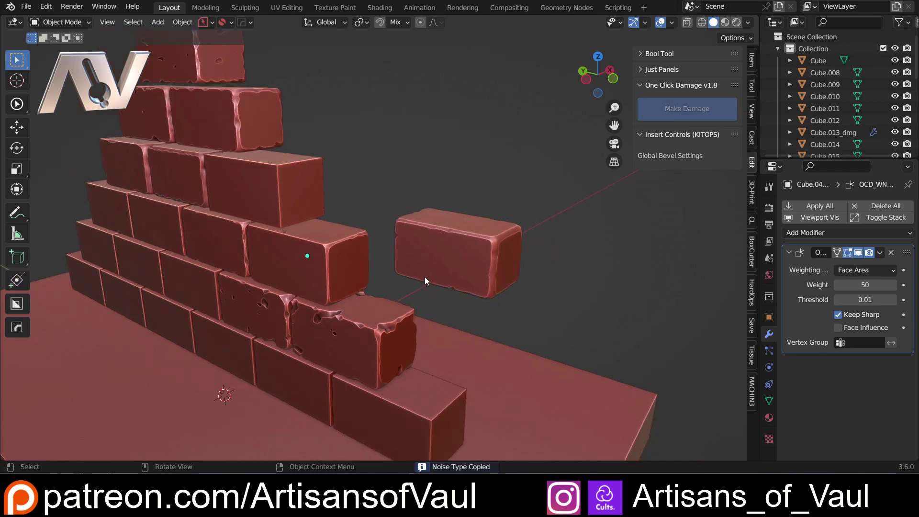
pyautogui.moveTo(424, 277); pyautogui.dragTo(334, 255, button='middle')
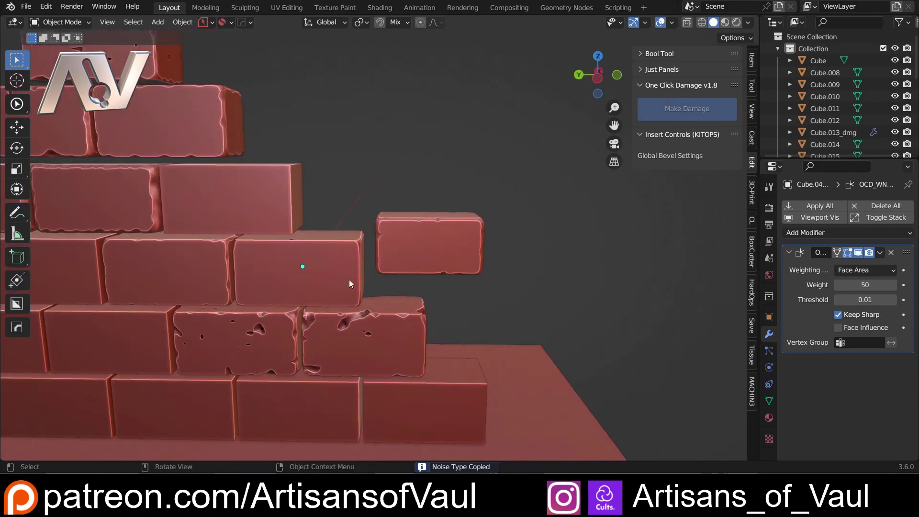
pyautogui.moveTo(389, 311); pyautogui.dragTo(348, 326, button='middle')
pyautogui.scroll(-2, 274, 274)
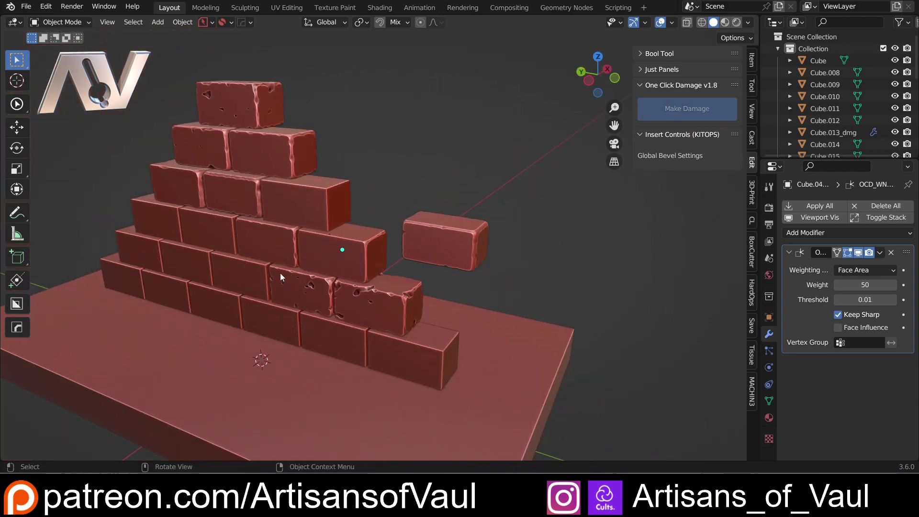
pyautogui.moveTo(311, 269)
pyautogui.mouseDown(button='middle')
pyautogui.moveTo(327, 256)
pyautogui.moveTo(306, 238)
pyautogui.moveTo(328, 215)
pyautogui.moveTo(331, 232)
pyautogui.moveTo(313, 254)
pyautogui.mouseUp(button='middle')
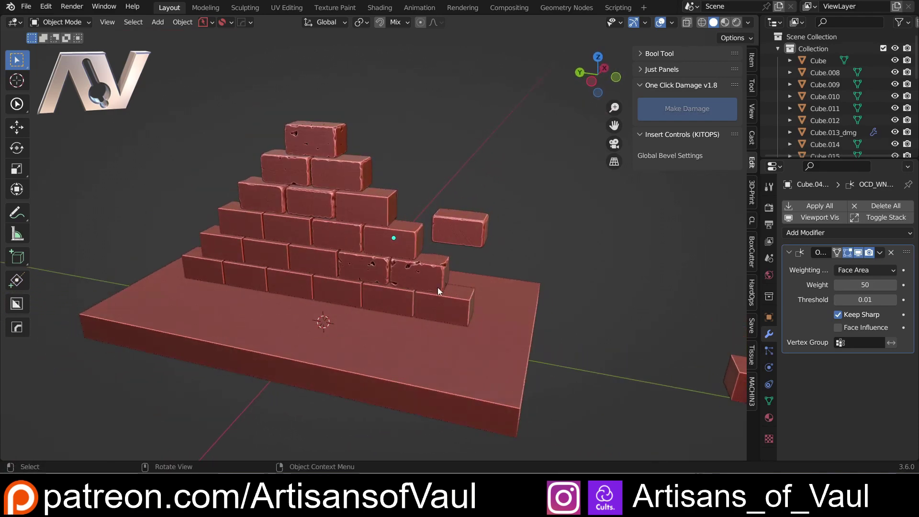
# Damage the small cube away from the pyramid with CLOUDS noise at an amount of 27.62% and apply it
pyautogui.keyDown('shift'); pyautogui.moveTo(447, 288); pyautogui.dragTo(335, 302, button='middle'); pyautogui.keyUp('shift')
pyautogui.scroll(4, 347, 232)
pyautogui.moveTo(335, 303); pyautogui.dragTo(318, 301, button='middle')
pyautogui.click(271, 302)
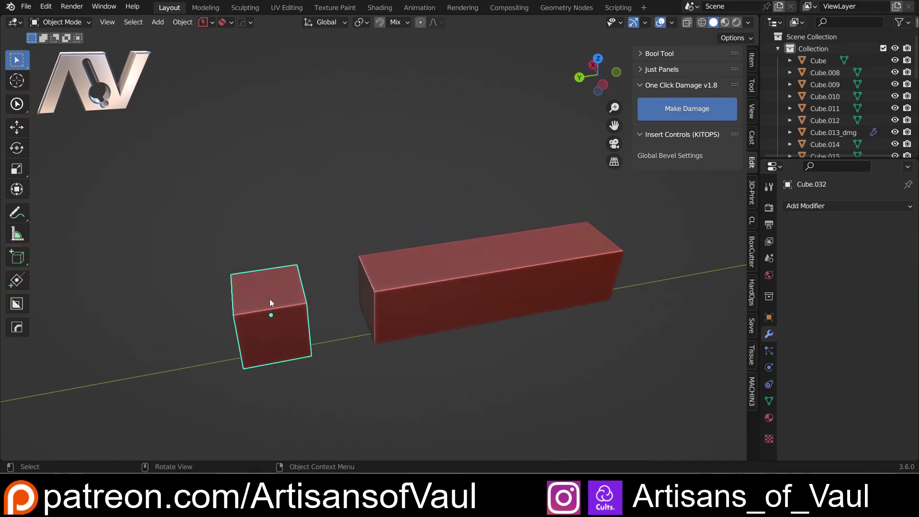
pyautogui.click(689, 114)
pyautogui.click(683, 169)
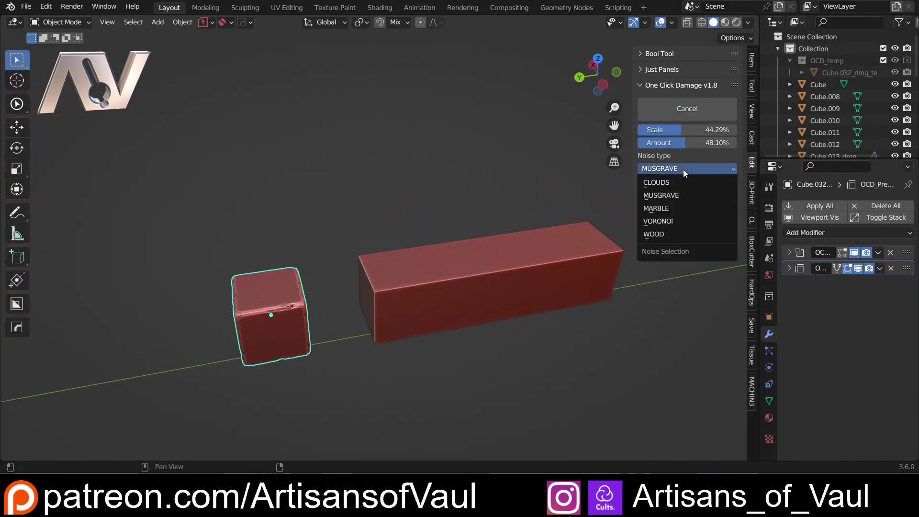
pyautogui.click(662, 187)
pyautogui.scroll(1, 297, 306)
pyautogui.moveTo(691, 142); pyautogui.dragTo(655, 143)
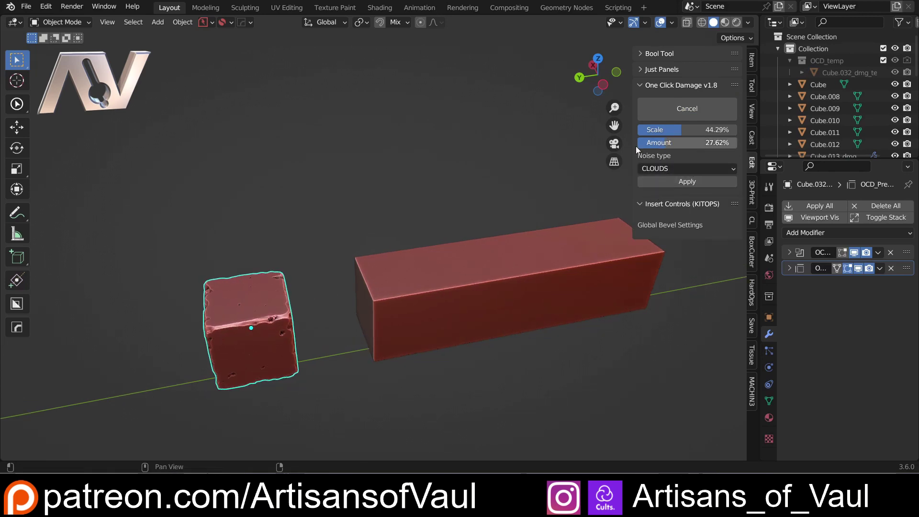
pyautogui.click(682, 183)
# Compare the transform dimensions of the damaged cube and the long block beside it
pyautogui.click(468, 290)
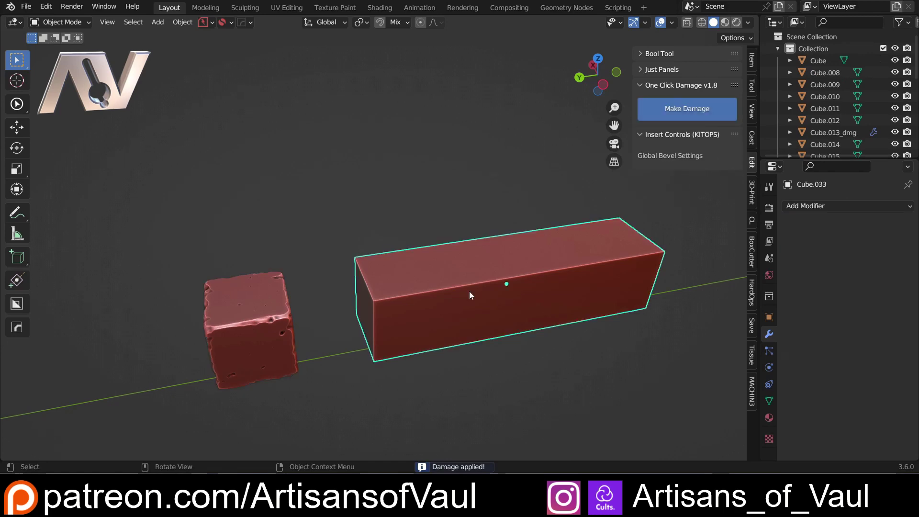
pyautogui.keyDown('shift'); pyautogui.moveTo(658, 333); pyautogui.dragTo(564, 337, button='middle'); pyautogui.keyUp('shift')
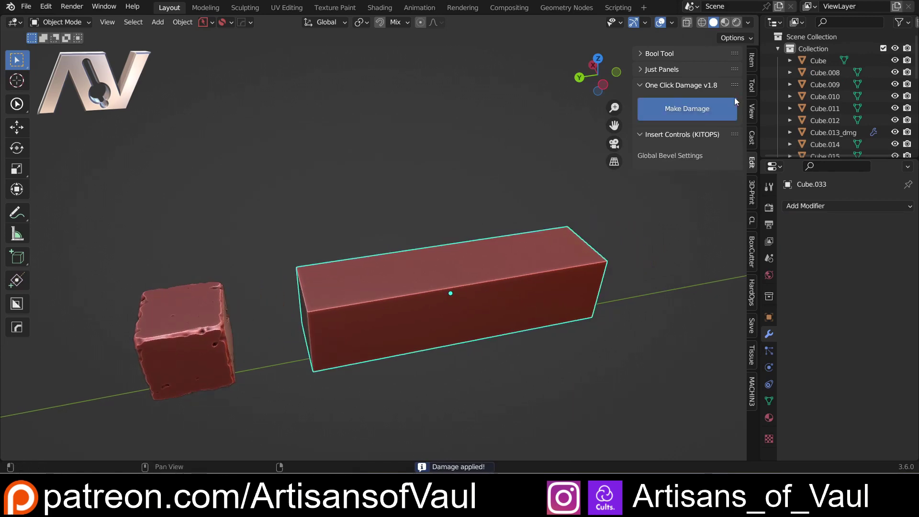
pyautogui.click(751, 59)
pyautogui.click(211, 329)
pyautogui.click(382, 308)
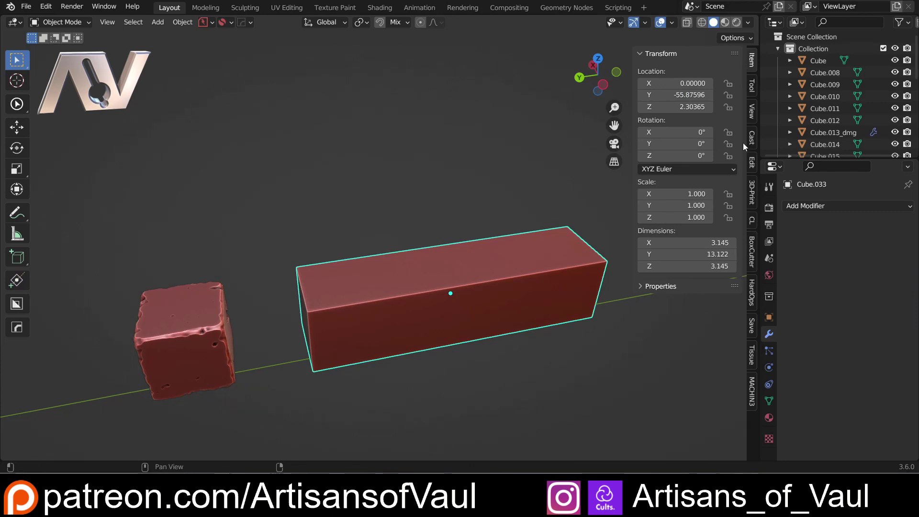
pyautogui.click(752, 165)
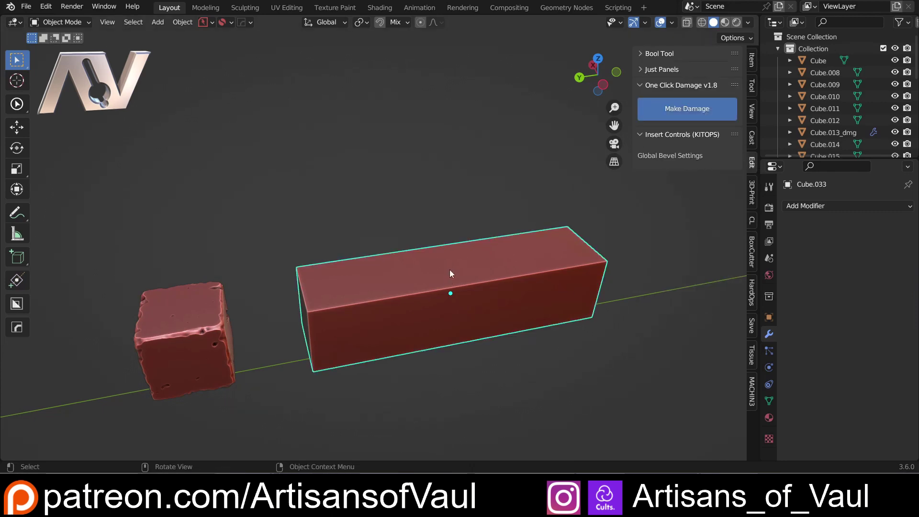
# Try CLOUDS damage on the long block with the amount lowered to 0.00% and inspect its damaged end
pyautogui.click(686, 108)
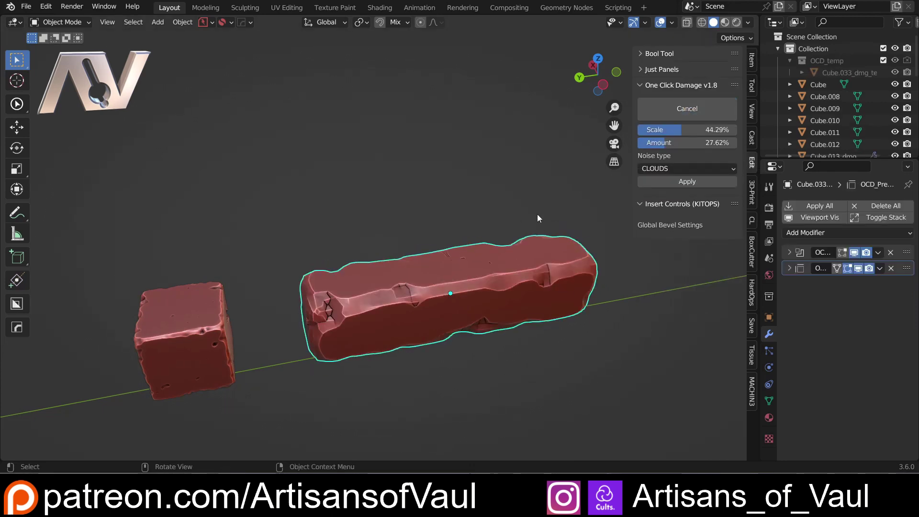
pyautogui.moveTo(662, 143); pyautogui.dragTo(638, 143)
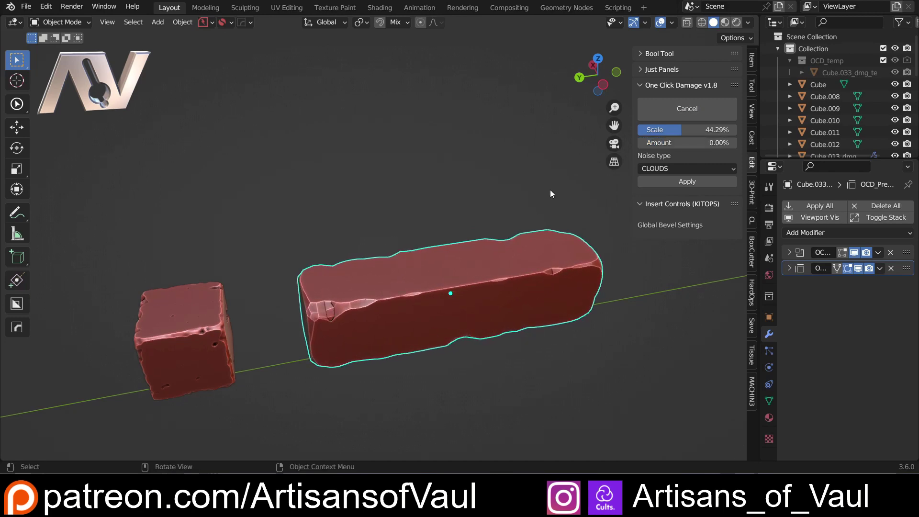
pyautogui.keyDown('shift'); pyautogui.moveTo(269, 304); pyautogui.dragTo(289, 282, button='middle'); pyautogui.keyUp('shift')
pyautogui.scroll(2, 354, 292)
pyautogui.moveTo(363, 299); pyautogui.dragTo(327, 286, button='middle')
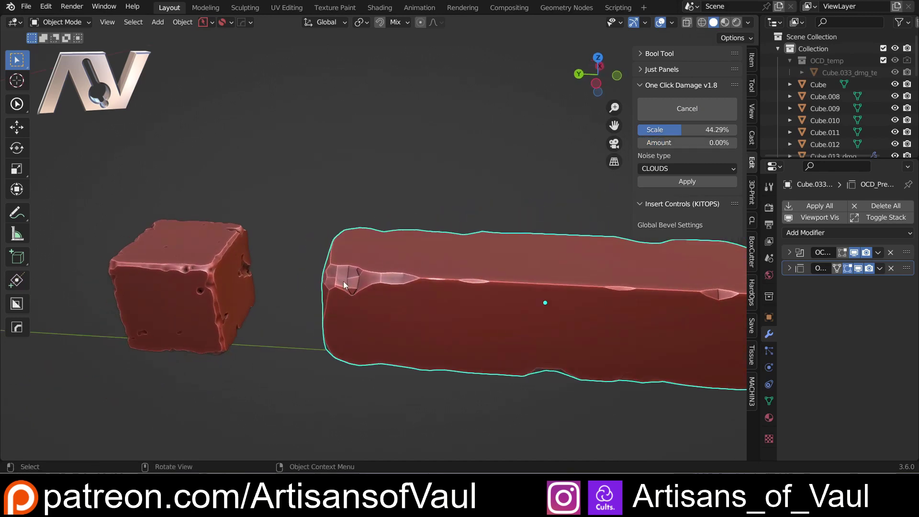
# Lower the long block's damage scale to 25.24%, inspect its edges beside the cube, and cancel the damage
pyautogui.moveTo(672, 129)
pyautogui.mouseDown()
pyautogui.moveTo(640, 130)
pyautogui.moveTo(662, 131)
pyautogui.mouseUp()
pyautogui.scroll(-3, 474, 250)
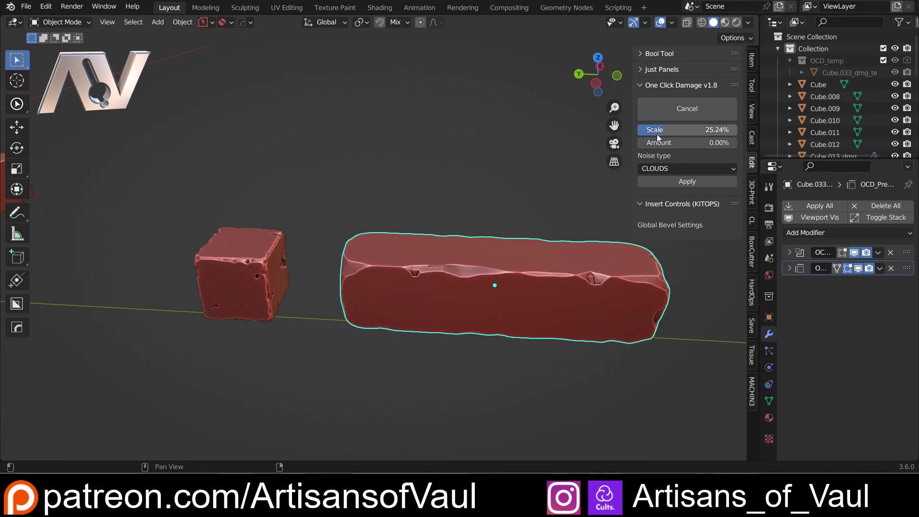
pyautogui.moveTo(326, 205); pyautogui.dragTo(314, 293, button='middle')
pyautogui.click(335, 232)
pyautogui.moveTo(246, 232); pyautogui.dragTo(378, 408)
pyautogui.click(347, 391)
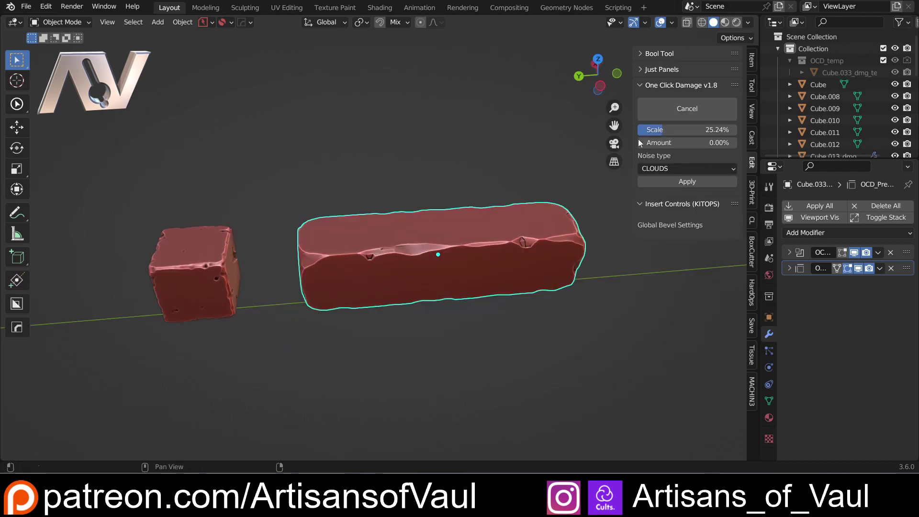
pyautogui.click(684, 107)
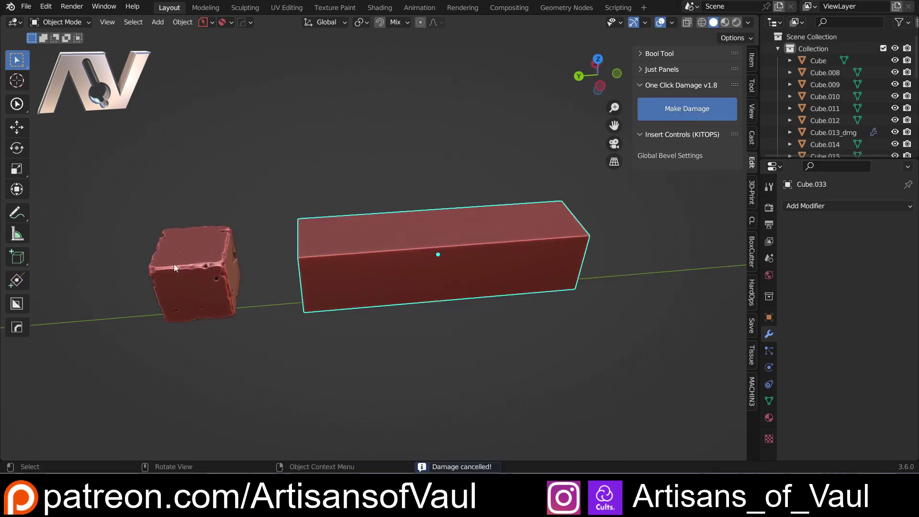
# Recall the original version of the damaged small cube
pyautogui.click(173, 263)
pyautogui.click(701, 118)
# Damage the large slab under the brick pyramid with CLOUDS noise, scale 25.24% and amount 0.00%, and apply it
pyautogui.scroll(-3, 499, 246)
pyautogui.keyDown('shift'); pyautogui.moveTo(239, 337); pyautogui.dragTo(593, 358, button='middle'); pyautogui.keyUp('shift')
pyautogui.scroll(-2, 486, 318)
pyautogui.click(366, 287)
pyautogui.scroll(2, 296, 277)
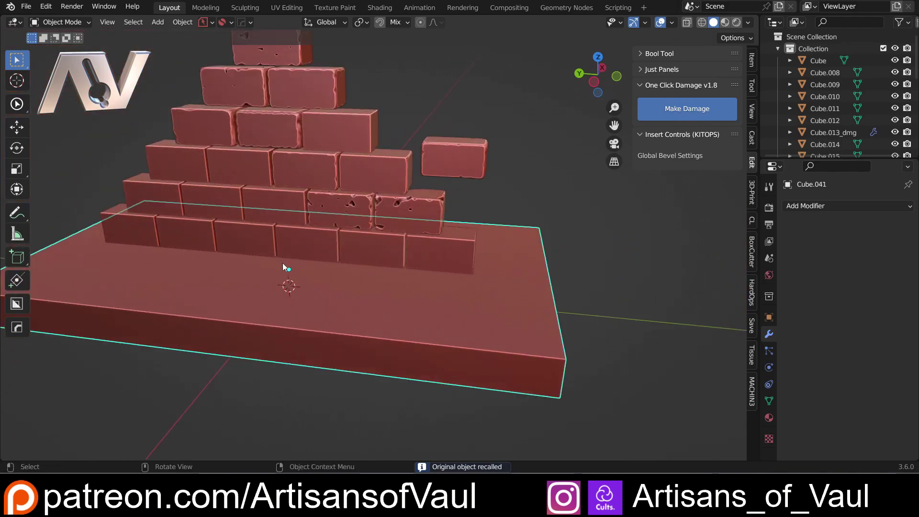
pyautogui.click(670, 109)
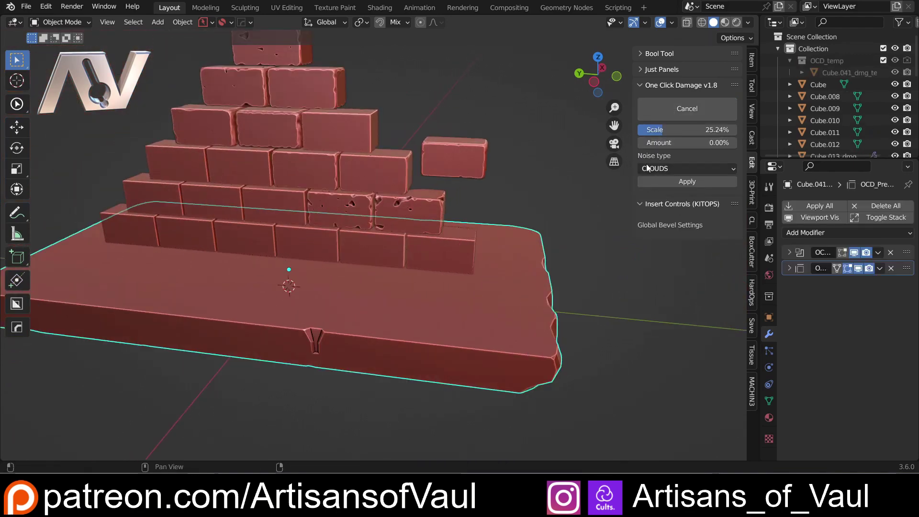
pyautogui.moveTo(483, 275); pyautogui.dragTo(421, 263, button='middle')
pyautogui.scroll(-3, 381, 258)
pyautogui.scroll(2, 397, 273)
pyautogui.moveTo(448, 316); pyautogui.dragTo(483, 273, button='middle')
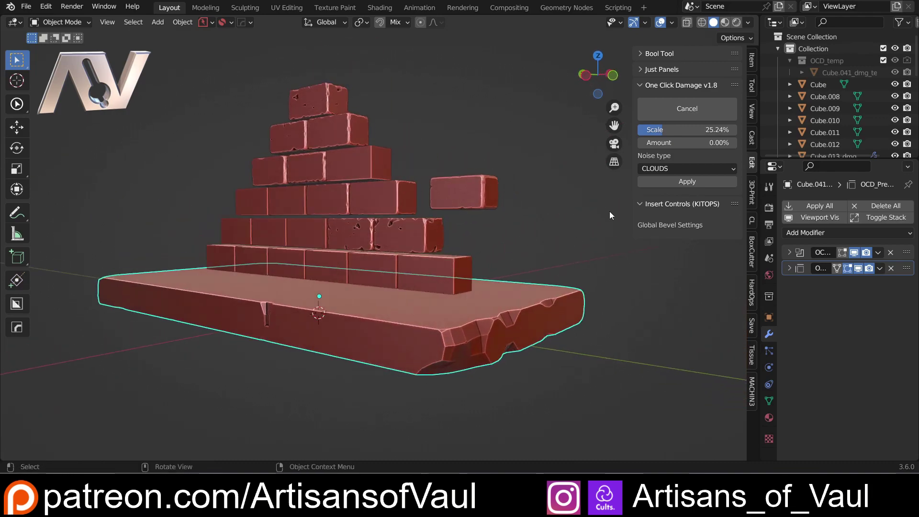
pyautogui.click(675, 183)
# Compare the slab's damage with the damage on the end brick of the pyramid's second row
pyautogui.keyDown('shift'); pyautogui.click(410, 232); pyautogui.keyUp('shift')
pyautogui.moveTo(454, 337); pyautogui.dragTo(589, 380, button='middle')
pyautogui.scroll(3, 511, 352)
pyautogui.scroll(-5, 546, 360)
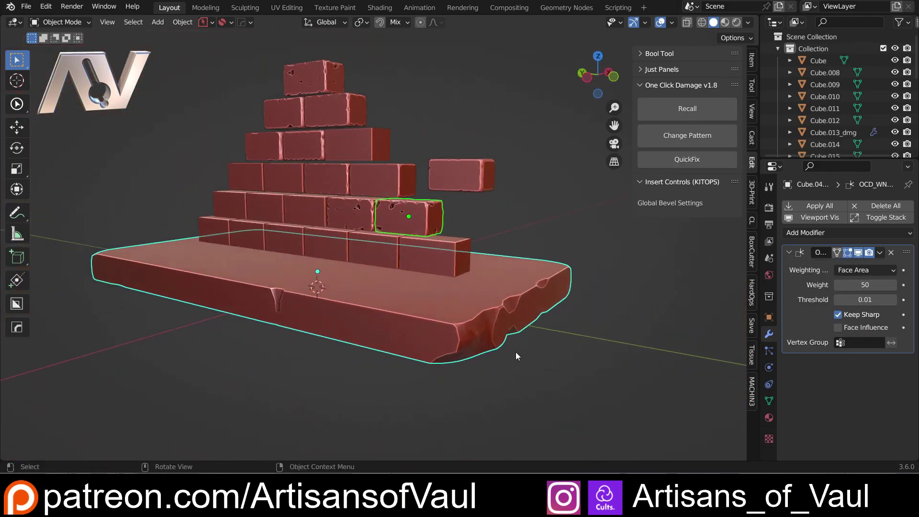
pyautogui.moveTo(515, 352); pyautogui.dragTo(454, 363, button='middle')
pyautogui.scroll(1, 386, 222)
pyautogui.scroll(3, 373, 202)
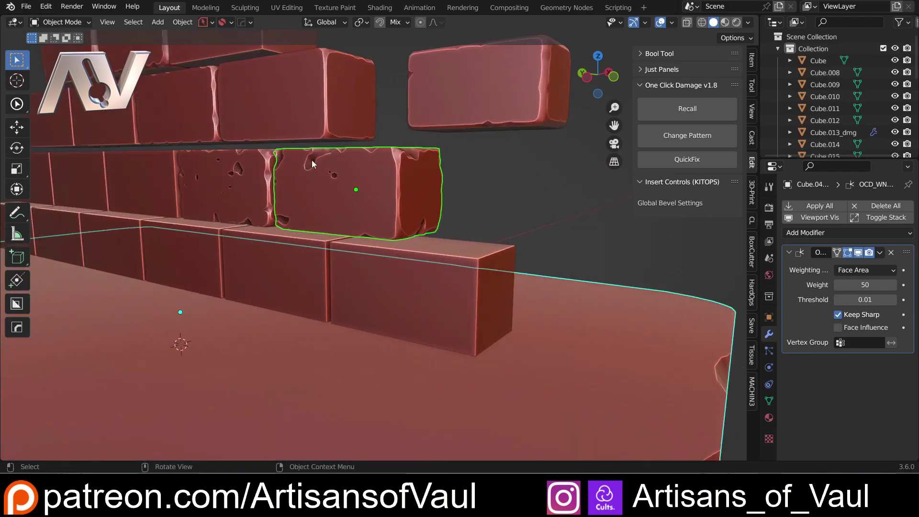
pyautogui.scroll(-1, 343, 163)
pyautogui.scroll(-5, 477, 323)
pyautogui.moveTo(477, 323); pyautogui.dragTo(423, 335, button='middle')
pyautogui.keyDown('shift'); pyautogui.moveTo(423, 335); pyautogui.dragTo(455, 398, button='middle'); pyautogui.keyUp('shift')
pyautogui.scroll(-2, 525, 366)
# Duplicate the small cube and the long block together along the X axis to form a second row
pyautogui.moveTo(515, 368); pyautogui.dragTo(337, 264, button='middle')
pyautogui.moveTo(337, 263); pyautogui.dragTo(474, 363, button='middle')
pyautogui.keyDown('shift'); pyautogui.moveTo(474, 364); pyautogui.dragTo(369, 348, button='middle'); pyautogui.keyUp('shift')
pyautogui.keyDown('shift'); pyautogui.moveTo(283, 338); pyautogui.dragTo(267, 254, button='middle'); pyautogui.keyUp('shift')
pyautogui.scroll(6, 363, 342)
pyautogui.moveTo(267, 254); pyautogui.dragTo(522, 412)
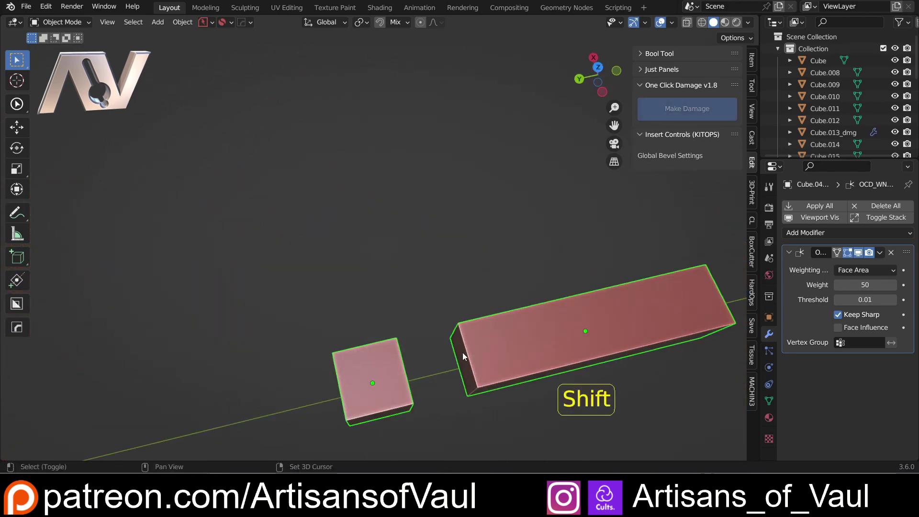
pyautogui.hotkey('shift', 'd')
pyautogui.press('x')
pyautogui.click(387, 234)
# Duplicate the second row's cube and long block along the X axis to form a third row
pyautogui.scroll(-3, 398, 263)
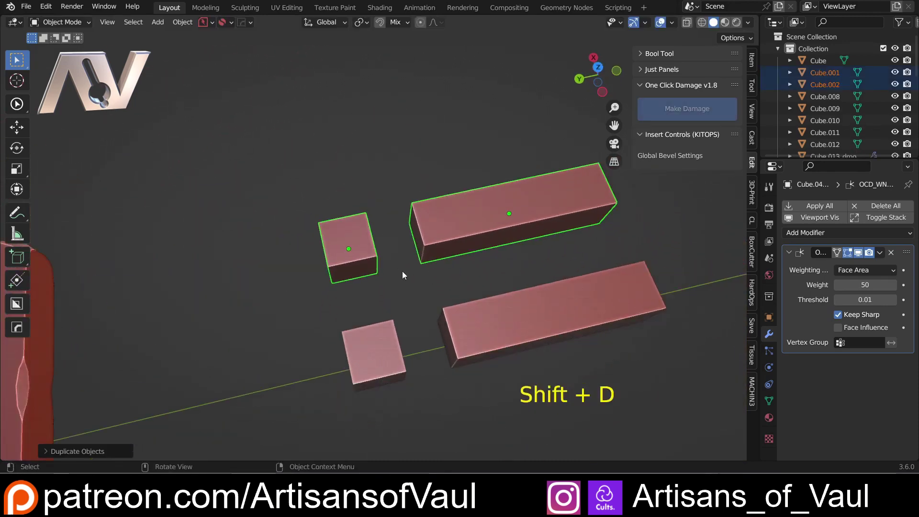
pyautogui.moveTo(311, 205); pyautogui.dragTo(438, 265)
pyautogui.hotkey('shift', 'd')
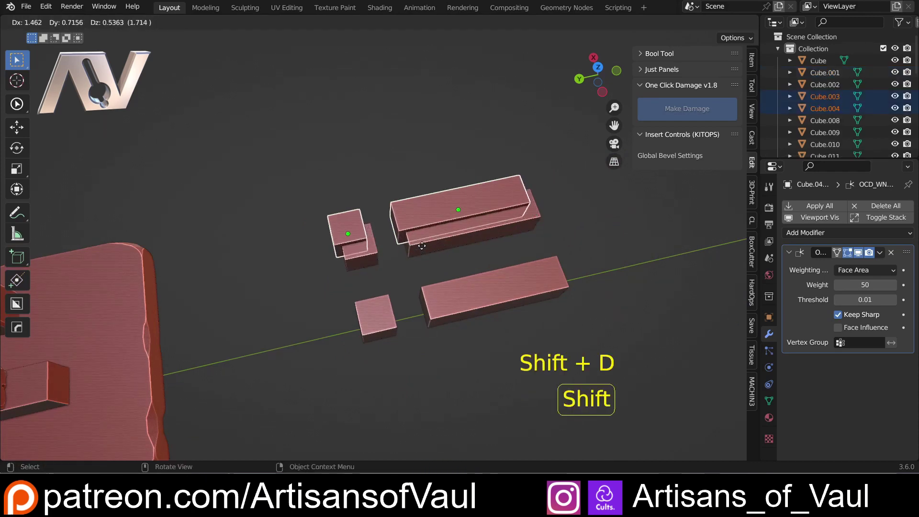
pyautogui.press('x')
pyautogui.click(383, 197)
# Damage the front-row small cube with the amount set to 30.48% and apply it
pyautogui.keyDown('shift'); pyautogui.moveTo(420, 355); pyautogui.dragTo(377, 363, button='middle'); pyautogui.keyUp('shift')
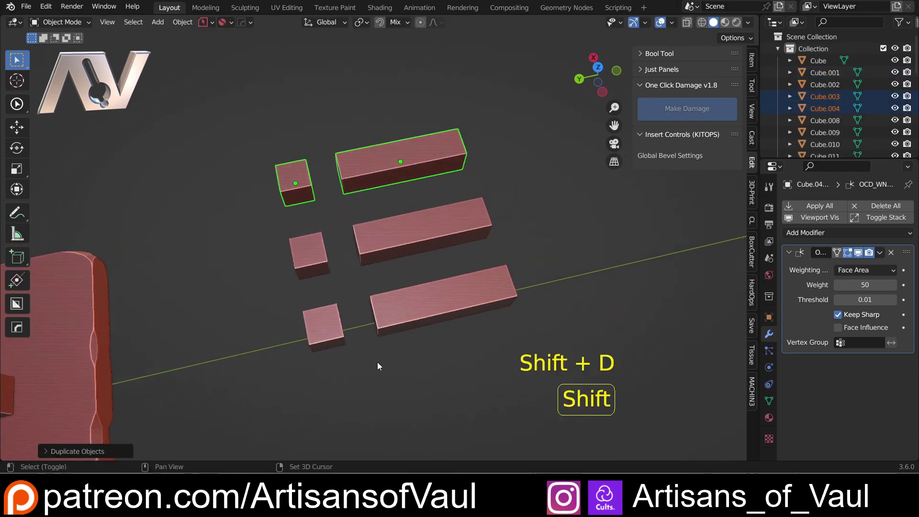
pyautogui.scroll(3, 377, 361)
pyautogui.click(288, 388)
pyautogui.moveTo(358, 310); pyautogui.dragTo(378, 293, button='middle')
pyautogui.click(670, 101)
pyautogui.scroll(1, 297, 296)
pyautogui.keyDown('shift'); pyautogui.moveTo(297, 296); pyautogui.dragTo(306, 187, button='middle'); pyautogui.keyUp('shift')
pyautogui.moveTo(655, 146)
pyautogui.mouseDown()
pyautogui.moveTo(674, 146)
pyautogui.moveTo(666, 145)
pyautogui.mouseUp()
pyautogui.click(670, 182)
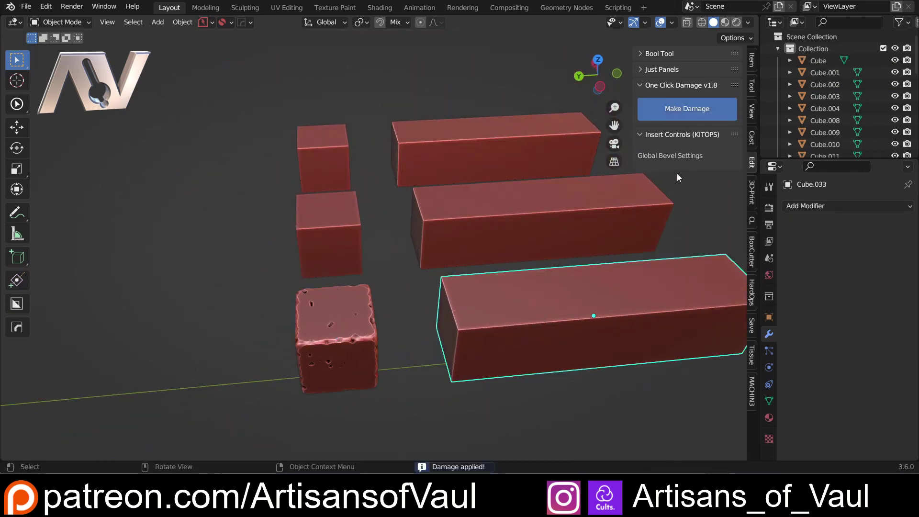
# Damage the front-row long block with the same settings as the cube and apply it
pyautogui.click(684, 115)
pyautogui.click(673, 185)
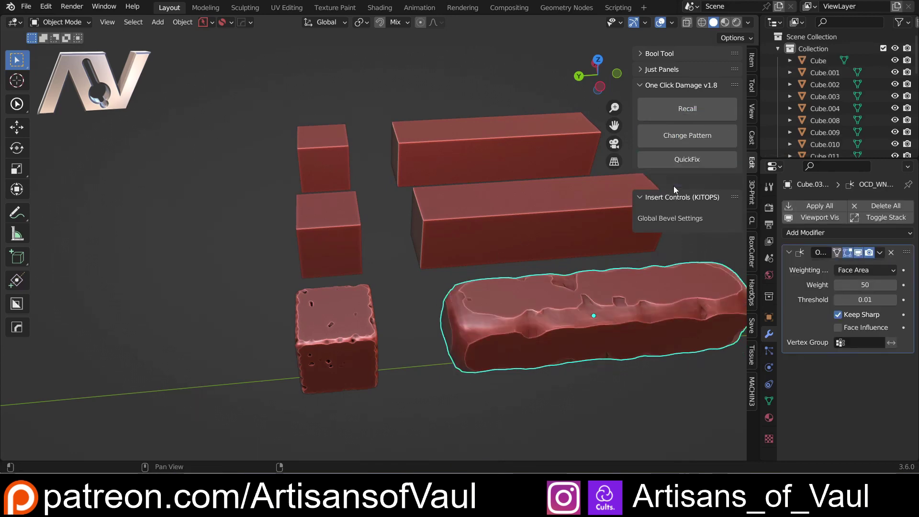
pyautogui.moveTo(355, 318); pyautogui.dragTo(376, 334, button='middle')
pyautogui.moveTo(376, 335); pyautogui.dragTo(335, 320, button='middle')
pyautogui.keyDown('shift'); pyautogui.moveTo(335, 320); pyautogui.dragTo(321, 345, button='middle'); pyautogui.keyUp('shift')
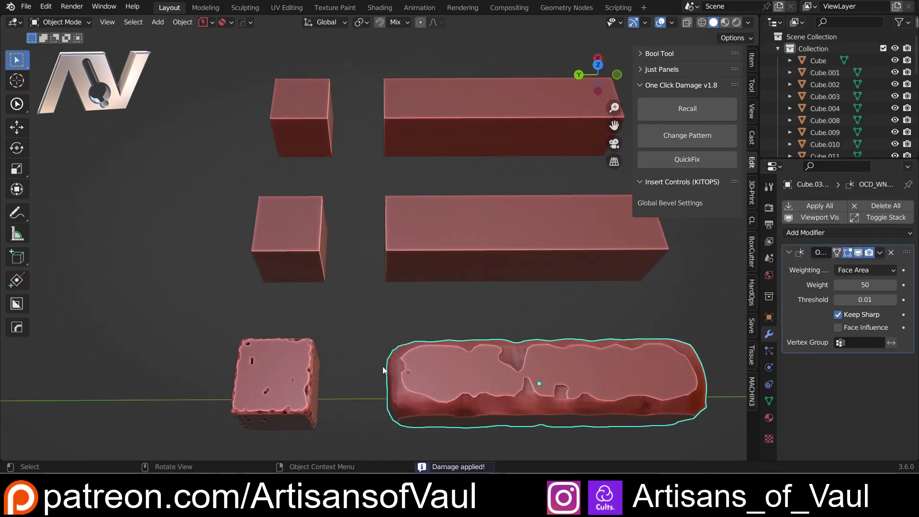
# Copy the damaged front-row long block's damage onto the middle-row cube and long block
pyautogui.click(440, 245)
pyautogui.moveTo(440, 245); pyautogui.dragTo(424, 383, button='middle')
pyautogui.click(424, 378)
pyautogui.moveTo(210, 233); pyautogui.dragTo(467, 283)
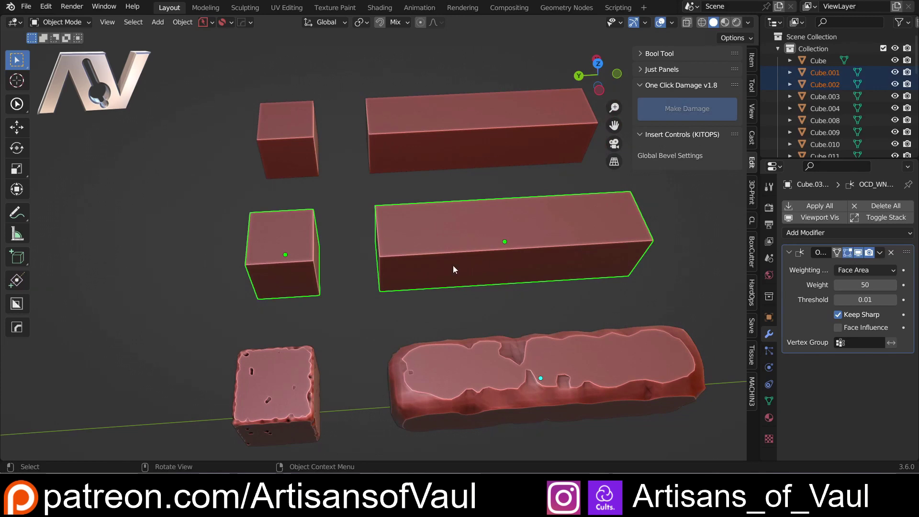
pyautogui.keyDown('shift'); pyautogui.click(472, 365); pyautogui.keyUp('shift')
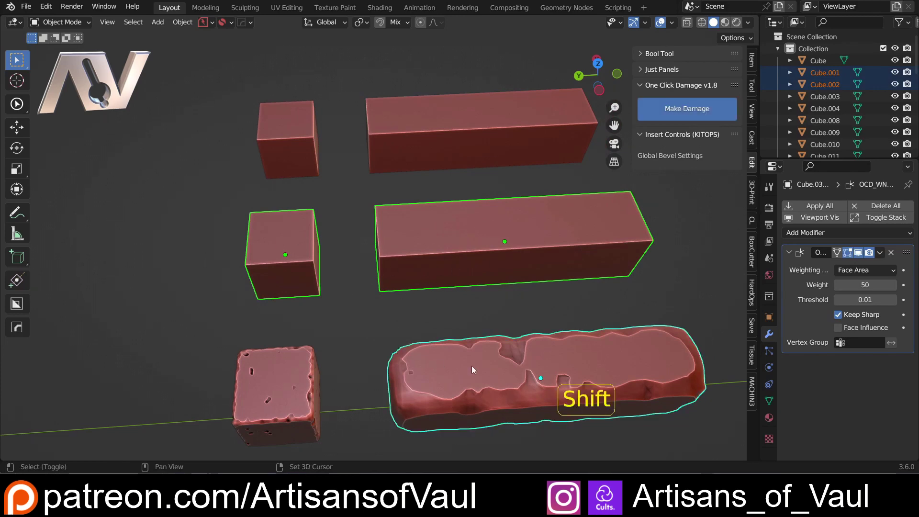
pyautogui.keyDown('shift'); pyautogui.moveTo(524, 381); pyautogui.dragTo(505, 360, button='middle'); pyautogui.keyUp('shift')
pyautogui.scroll(-3, 605, 357)
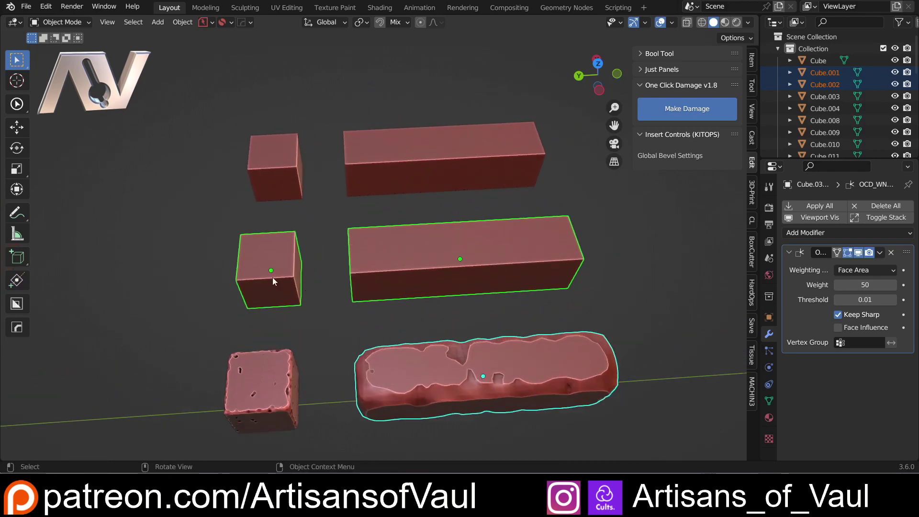
pyautogui.click(692, 109)
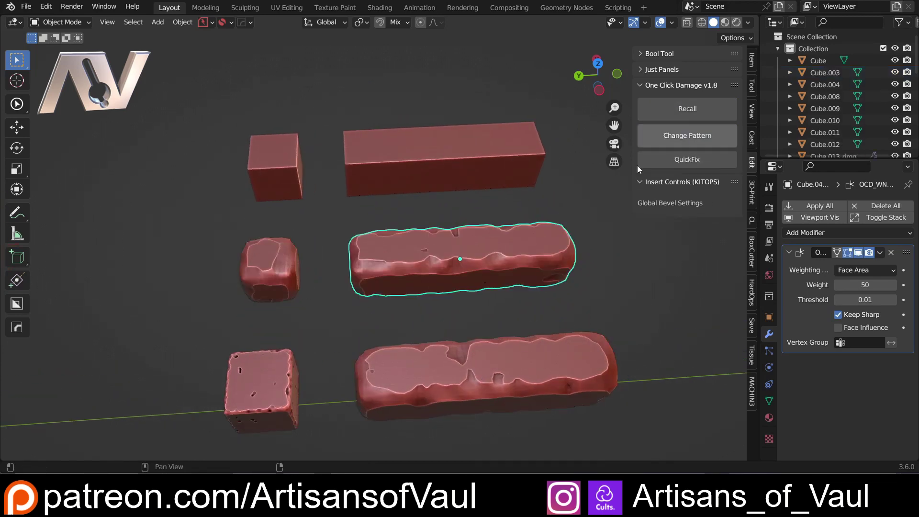
pyautogui.scroll(2, 335, 297)
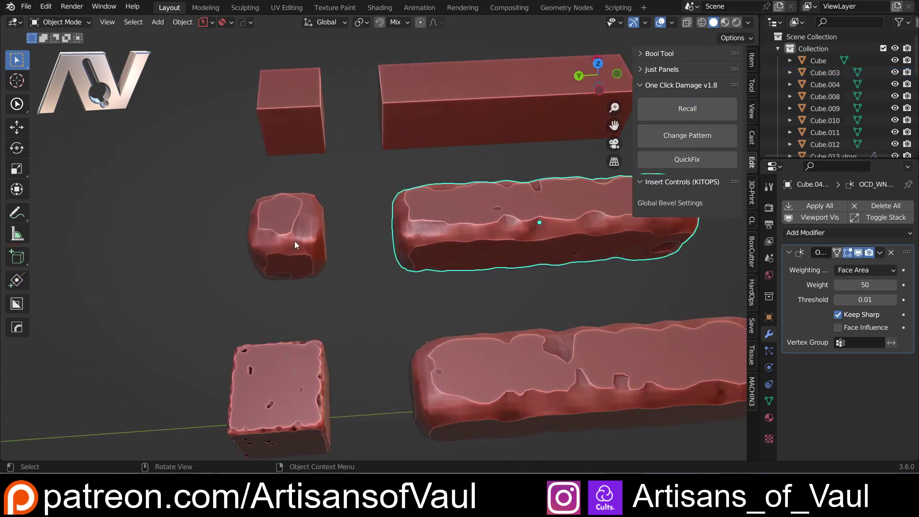
pyautogui.click(294, 240)
pyautogui.moveTo(294, 240); pyautogui.dragTo(412, 301, button='middle')
# Copy the damaged front-row cube's damage onto the back-row cube and long block
pyautogui.click(450, 369)
pyautogui.moveTo(355, 358); pyautogui.dragTo(388, 226, button='middle')
pyautogui.click(315, 383)
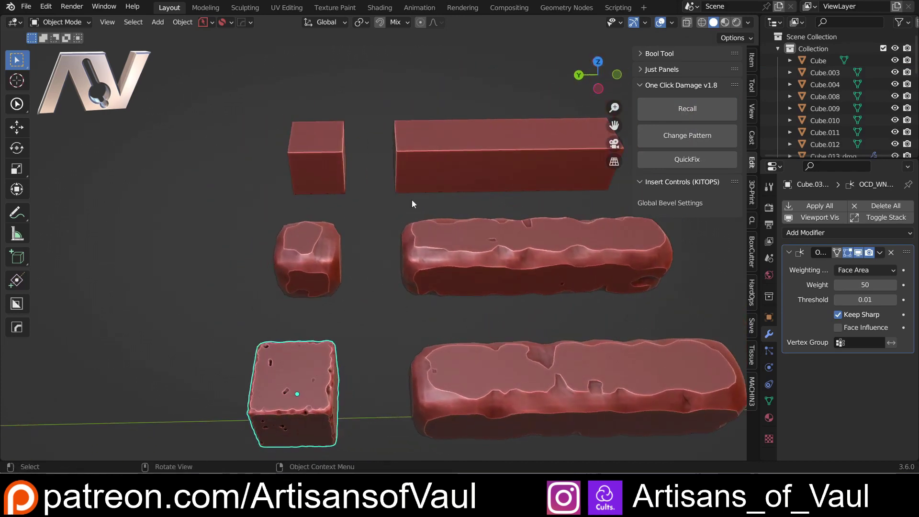
pyautogui.click(431, 154)
pyautogui.keyDown('shift'); pyautogui.click(316, 182); pyautogui.keyUp('shift')
pyautogui.keyDown('shift'); pyautogui.click(309, 387); pyautogui.keyUp('shift')
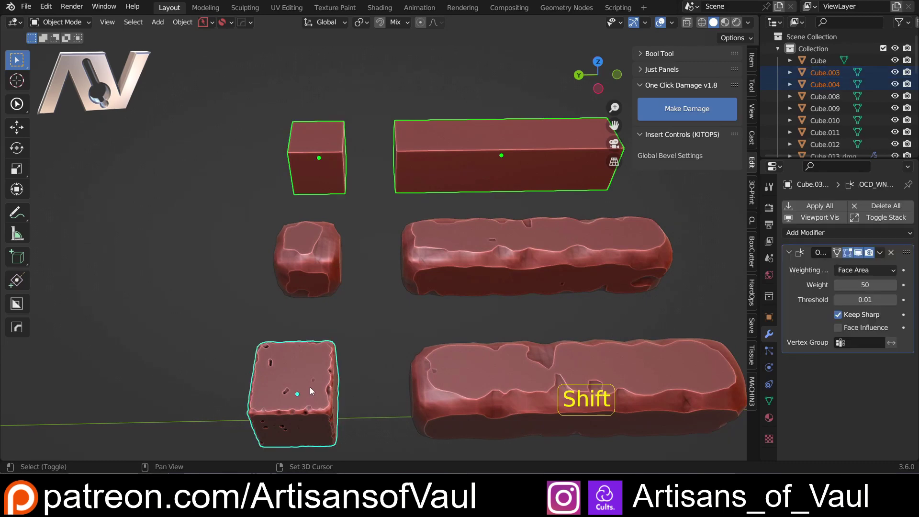
pyautogui.click(696, 108)
# Compare the damage across the three rows of cubes and long blocks
pyautogui.keyDown('shift'); pyautogui.moveTo(439, 197); pyautogui.dragTo(346, 283, button='middle'); pyautogui.keyUp('shift')
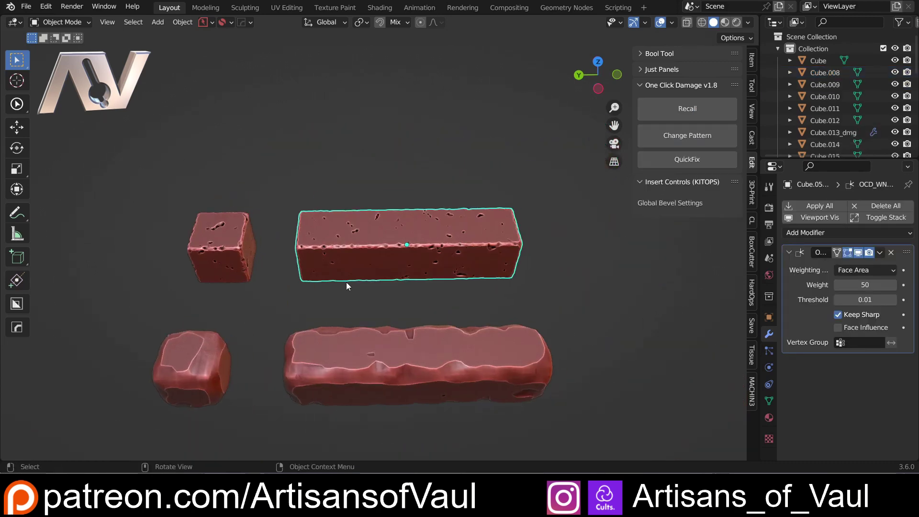
pyautogui.scroll(-4, 346, 282)
pyautogui.scroll(3, 372, 243)
pyautogui.moveTo(387, 357)
pyautogui.keyDown('shift'); pyautogui.mouseDown(button='middle')
pyautogui.moveTo(397, 303)
pyautogui.moveTo(392, 355)
pyautogui.mouseUp(button='middle'); pyautogui.keyUp('shift')
pyautogui.scroll(1, 392, 354)
pyautogui.click(395, 284)
pyautogui.scroll(-3, 393, 285)
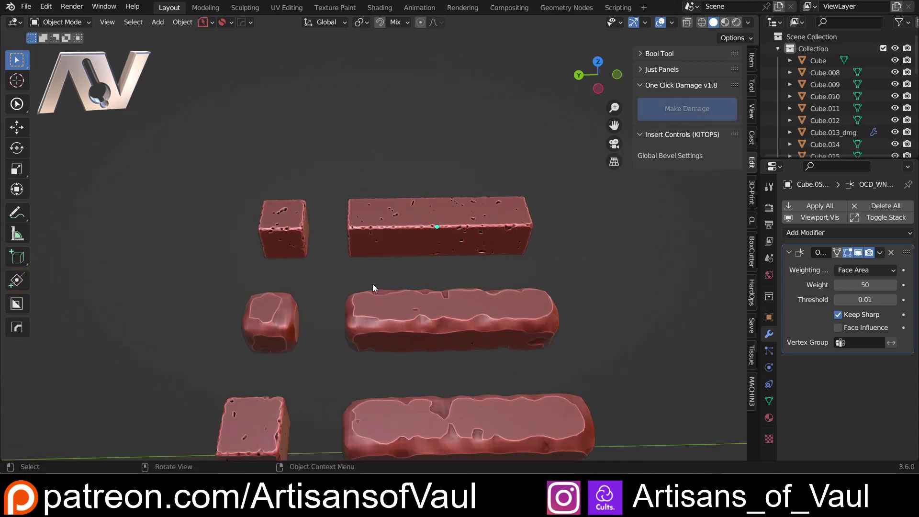
# Recall the original version of the damaged slab under the pyramid
pyautogui.keyDown('shift'); pyautogui.moveTo(309, 349); pyautogui.dragTo(343, 337, button='middle'); pyautogui.keyUp('shift')
pyautogui.keyDown('shift'); pyautogui.moveTo(266, 309); pyautogui.dragTo(322, 263, button='middle'); pyautogui.keyUp('shift')
pyautogui.scroll(-3, 467, 278)
pyautogui.click(430, 309)
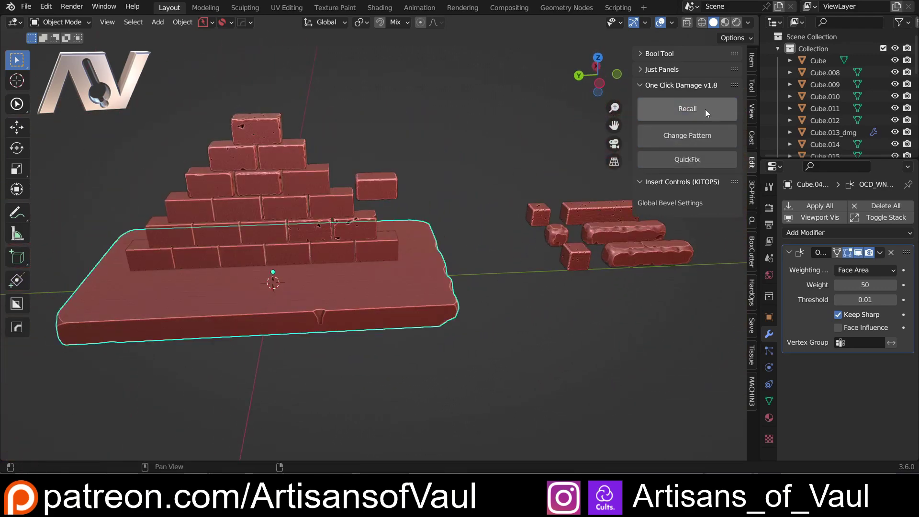
pyautogui.click(705, 109)
# Move the small damaged cubes of the middle and back rows next to the edge of the slab
pyautogui.scroll(4, 496, 285)
pyautogui.moveTo(571, 169); pyautogui.dragTo(610, 254)
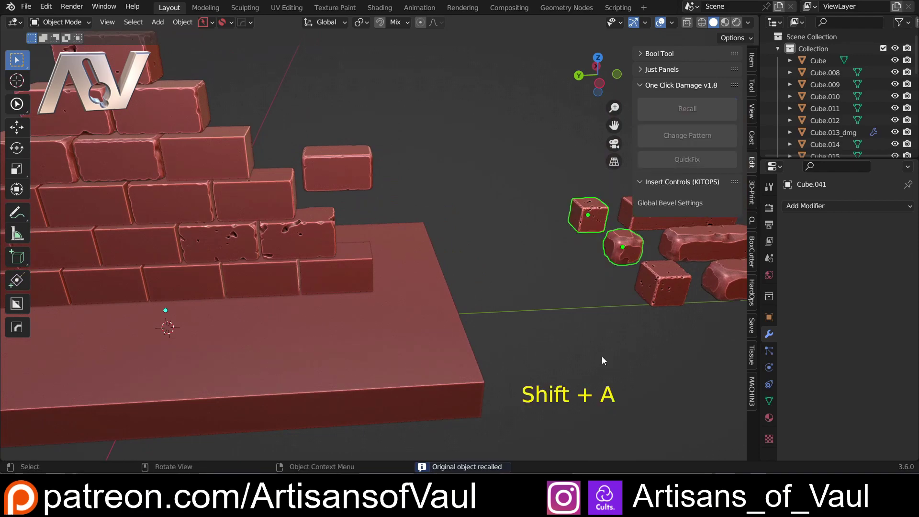
pyautogui.press('g')
pyautogui.click(493, 33)
pyautogui.moveTo(563, 241); pyautogui.dragTo(551, 261, button='middle')
pyautogui.press('g')
# Try copying the finely pitted small cube's damage onto the slab, and undo it
pyautogui.keyDown('shift'); pyautogui.moveTo(498, 287); pyautogui.dragTo(518, 277, button='middle'); pyautogui.keyUp('shift')
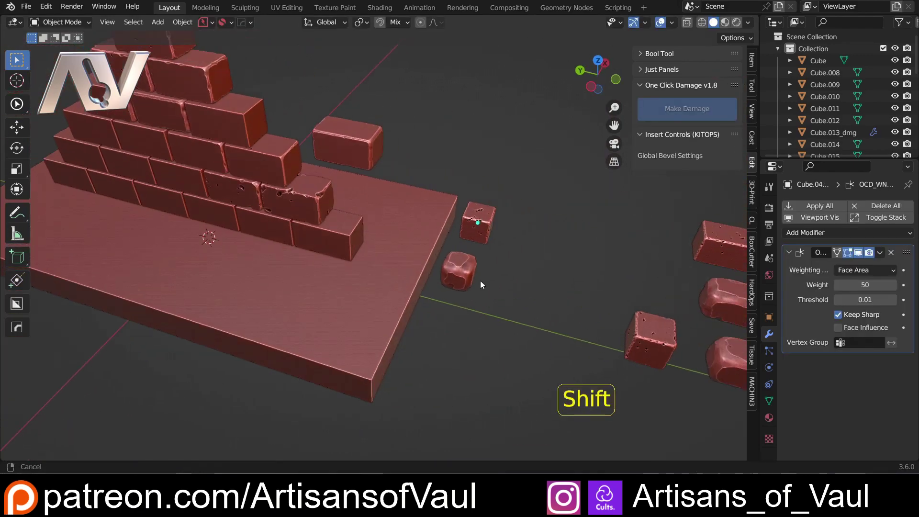
pyautogui.scroll(2, 481, 278)
pyautogui.keyDown('shift'); pyautogui.moveTo(517, 277); pyautogui.dragTo(448, 311, button='middle'); pyautogui.keyUp('shift')
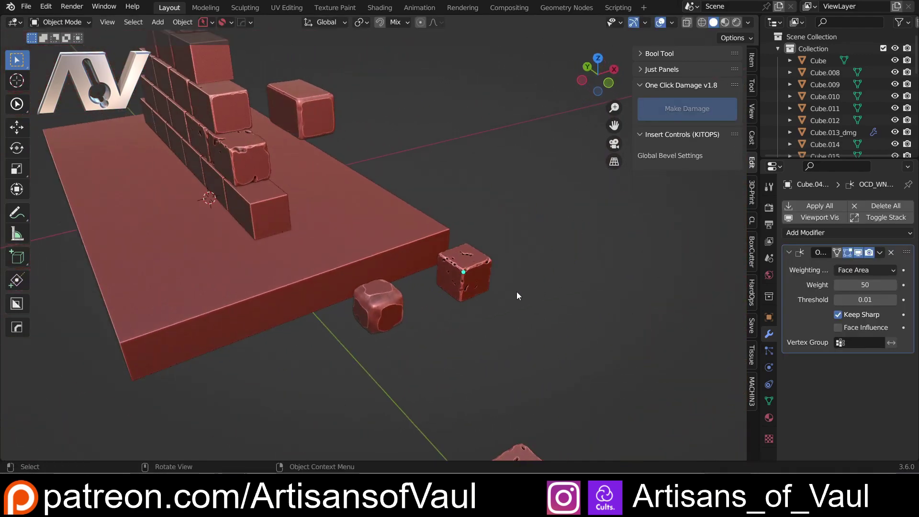
pyautogui.click(465, 294)
pyautogui.click(434, 261)
pyautogui.keyDown('shift'); pyautogui.click(464, 276); pyautogui.keyUp('shift')
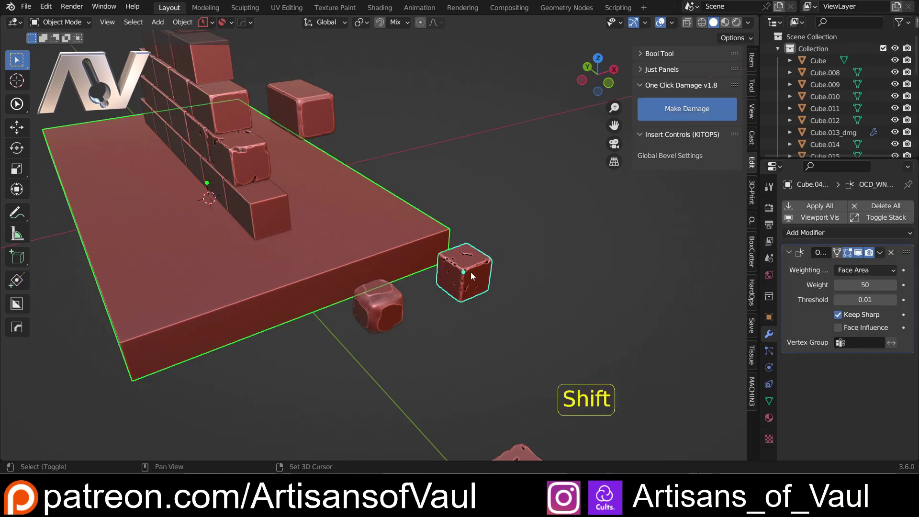
pyautogui.click(673, 117)
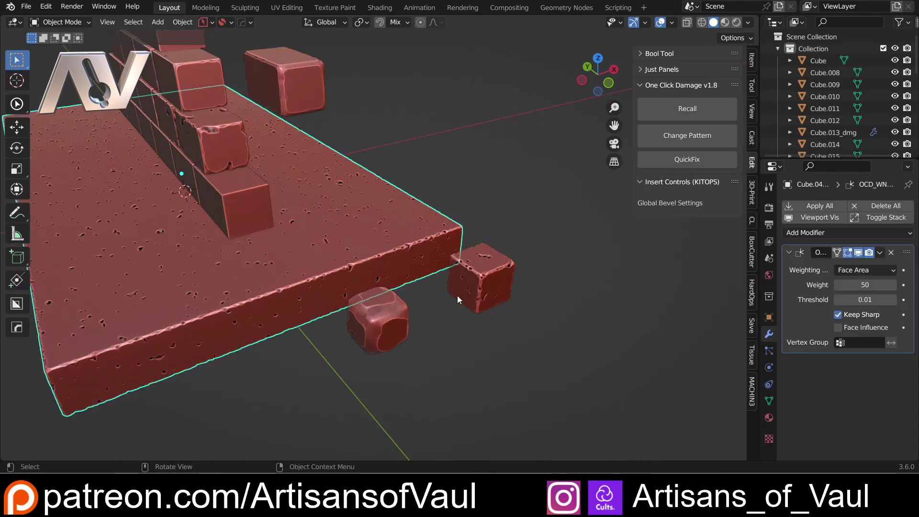
pyautogui.moveTo(461, 295); pyautogui.dragTo(502, 286, button='middle')
pyautogui.hotkey('ctrl', 'z')
# Try copying the rounded small cube's damage onto the slab, and undo it
pyautogui.scroll(-3, 503, 286)
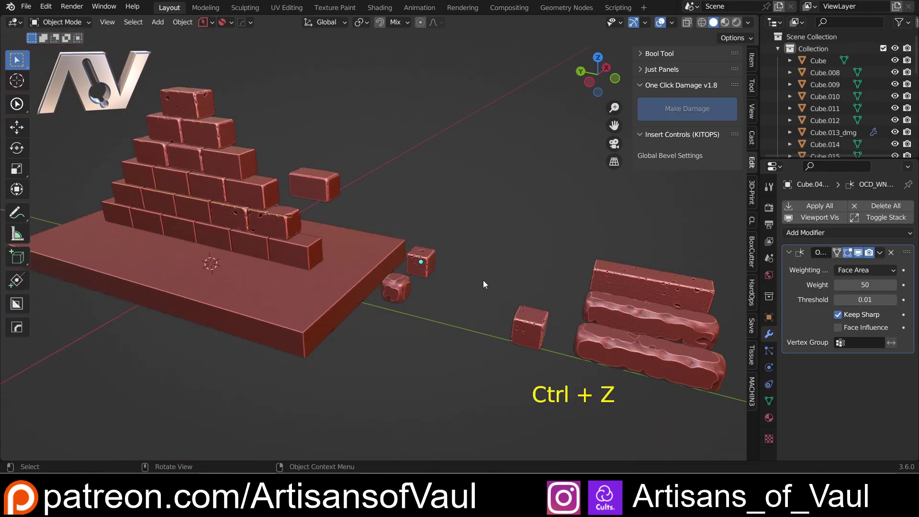
pyautogui.click(383, 268)
pyautogui.keyDown('shift'); pyautogui.click(394, 287); pyautogui.keyUp('shift')
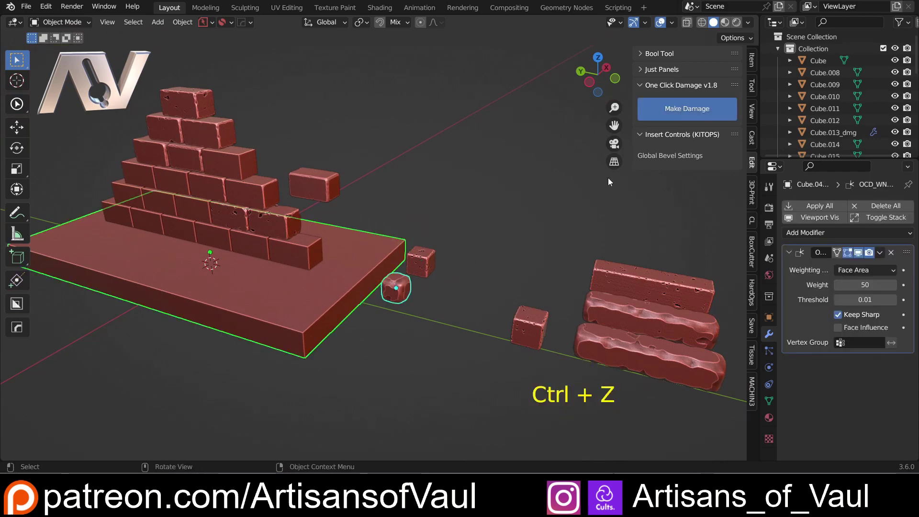
pyautogui.click(683, 110)
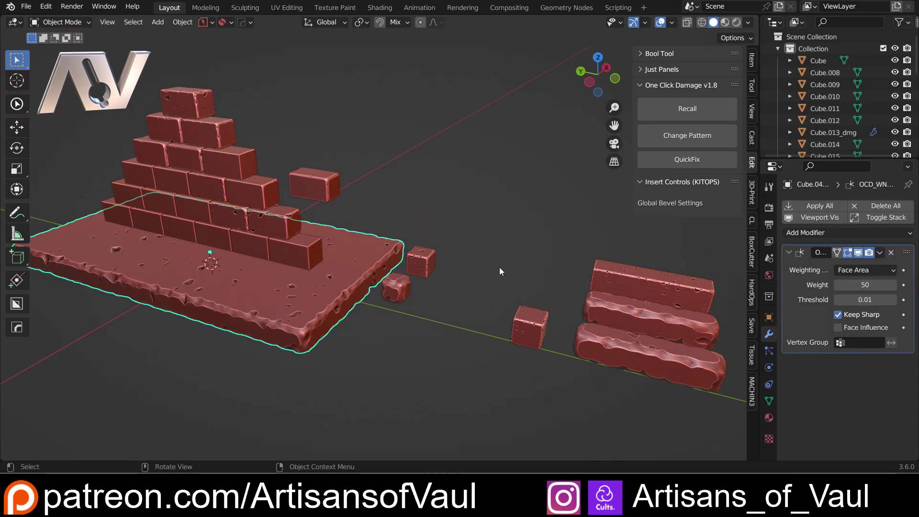
pyautogui.hotkey('ctrl', 'z')
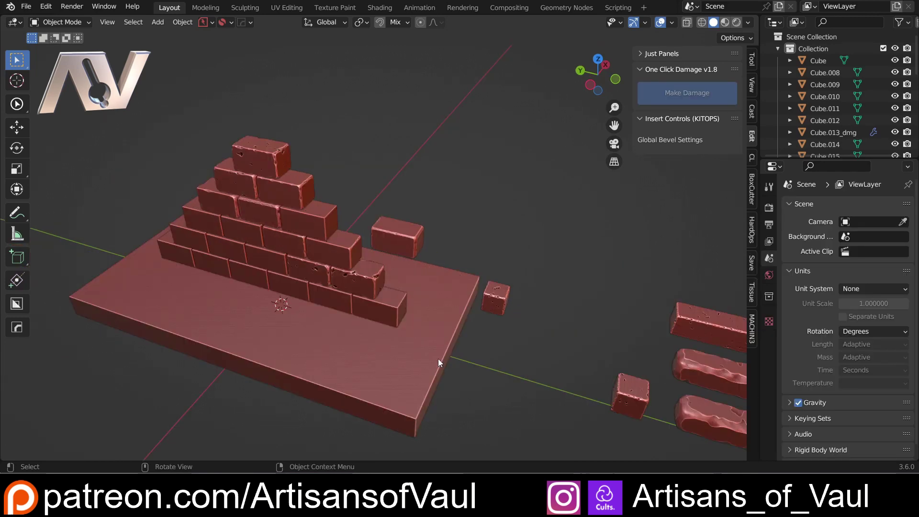
# Delete the loose brick and every pyramid brick above the bottom row
pyautogui.moveTo(424, 363); pyautogui.dragTo(447, 332, button='middle')
pyautogui.moveTo(481, 262); pyautogui.dragTo(471, 260, button='middle')
pyautogui.moveTo(124, 119); pyautogui.dragTo(433, 253)
pyautogui.press('Delete')
# Duplicate the pitted small cube along the X axis, placing the copy beside it along the slab's edge
pyautogui.moveTo(426, 257); pyautogui.dragTo(421, 311, button='middle')
pyautogui.click(372, 335)
pyautogui.hotkey('shift', 'd')
pyautogui.press('y')
pyautogui.press('x')
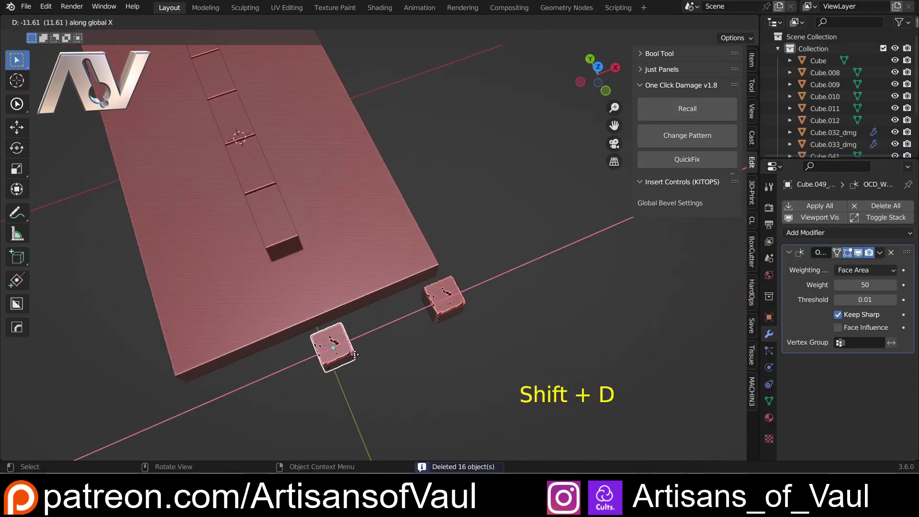
pyautogui.click(358, 349)
# Recall the source cube's original and damage it again with MUSGRAVE noise, adjusting the amount before applying
pyautogui.click(442, 316)
pyautogui.click(670, 111)
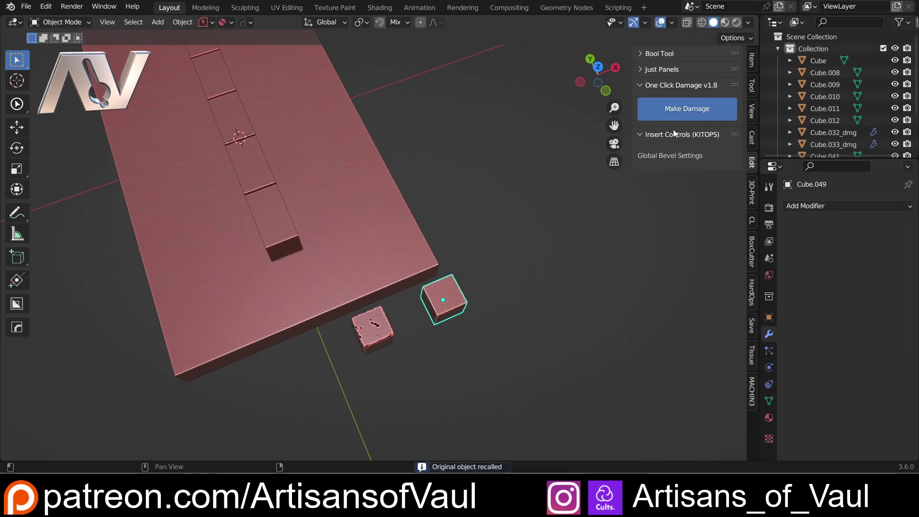
pyautogui.click(692, 111)
pyautogui.click(667, 168)
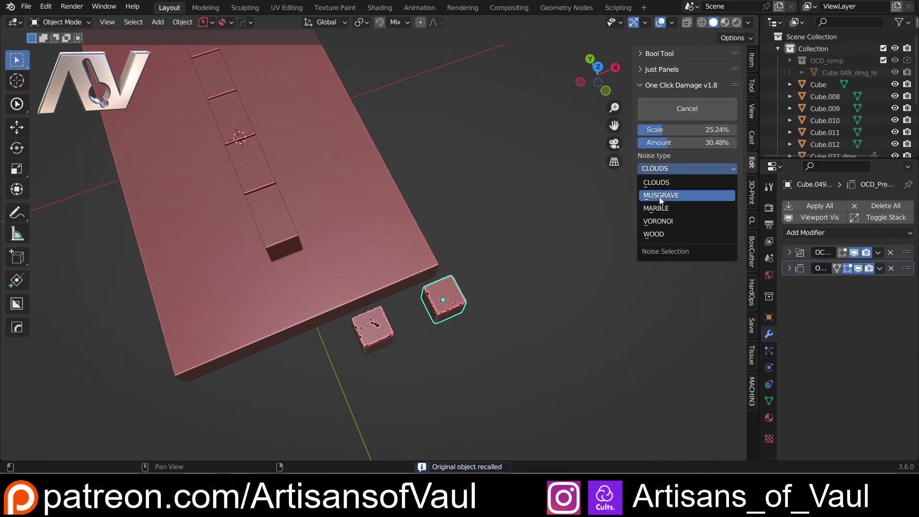
pyautogui.click(660, 195)
pyautogui.moveTo(529, 310); pyautogui.dragTo(443, 268, button='middle')
pyautogui.scroll(3, 480, 299)
pyautogui.moveTo(669, 143); pyautogui.dragTo(682, 142)
pyautogui.click(671, 183)
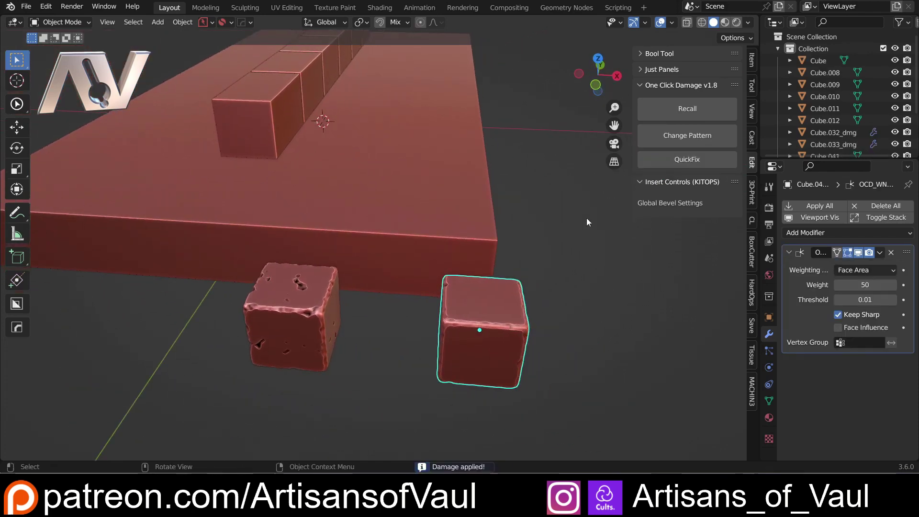
# Duplicate the row of six bricks about 3.572 along the X axis, and repeat the duplication to make a third row
pyautogui.scroll(-3, 569, 206)
pyautogui.moveTo(531, 202); pyautogui.dragTo(206, 322, button='middle')
pyautogui.scroll(-3, 268, 300)
pyautogui.moveTo(323, 260); pyautogui.dragTo(519, 215)
pyautogui.keyDown('shift'); pyautogui.click(397, 175); pyautogui.keyUp('shift')
pyautogui.keyDown('shift'); pyautogui.click(397, 175); pyautogui.keyUp('shift')
pyautogui.keyDown('shift'); pyautogui.click(557, 223); pyautogui.keyUp('shift')
pyautogui.keyDown('shift'); pyautogui.moveTo(515, 237); pyautogui.dragTo(481, 264, button='middle'); pyautogui.keyUp('shift')
pyautogui.hotkey('shift', 'd')
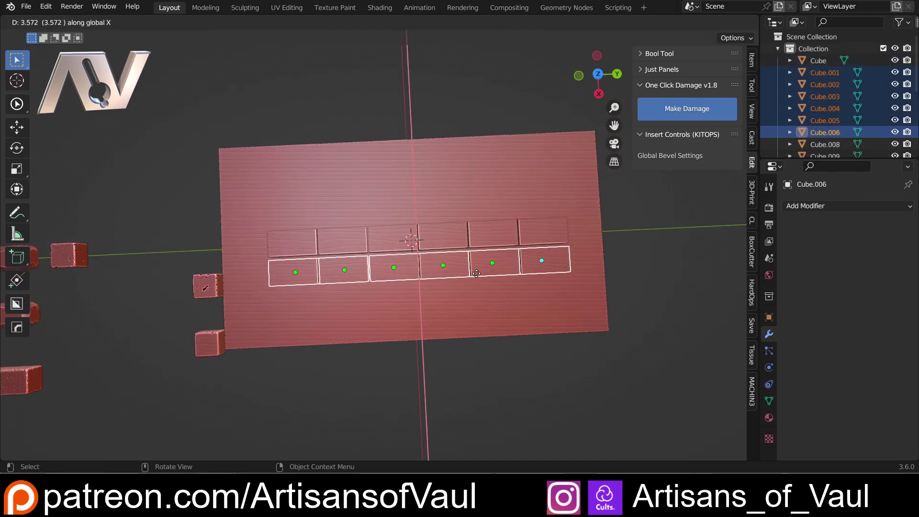
pyautogui.click(476, 274)
pyautogui.hotkey('shift', 'r')
# Move the six bricks of the middle row about -2.7 along the Y axis to stagger the joints
pyautogui.hotkey('alt', 'a')
pyautogui.scroll(1, 192, 306)
pyautogui.keyDown('shift'); pyautogui.moveTo(191, 305); pyautogui.dragTo(218, 291, button='middle'); pyautogui.keyUp('shift')
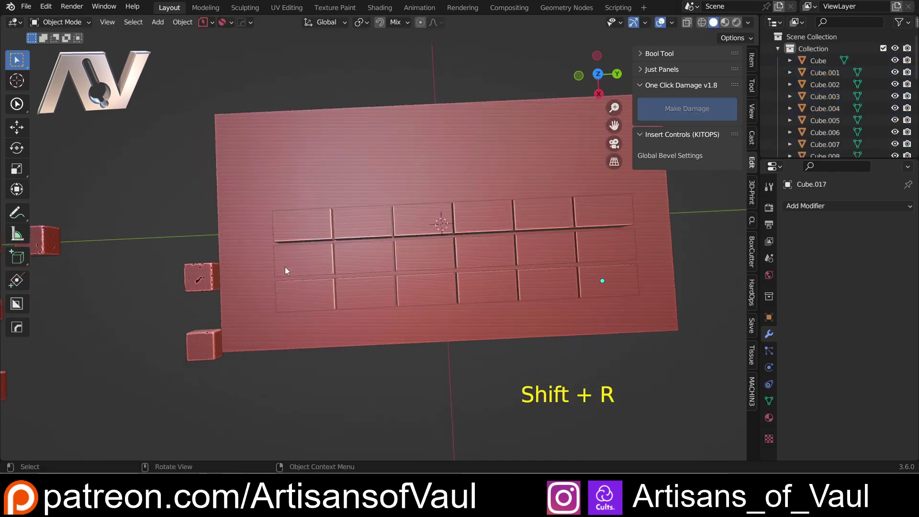
pyautogui.keyDown('shift'); pyautogui.click(285, 266); pyautogui.keyUp('shift')
pyautogui.keyDown('shift'); pyautogui.click(363, 258); pyautogui.keyUp('shift')
pyautogui.keyDown('shift'); pyautogui.click(423, 255); pyautogui.keyUp('shift')
pyautogui.keyDown('shift'); pyautogui.click(482, 252); pyautogui.keyUp('shift')
pyautogui.keyDown('shift'); pyautogui.click(541, 250); pyautogui.keyUp('shift')
pyautogui.keyDown('shift'); pyautogui.click(599, 242); pyautogui.keyUp('shift')
pyautogui.press('g')
pyautogui.press('x')
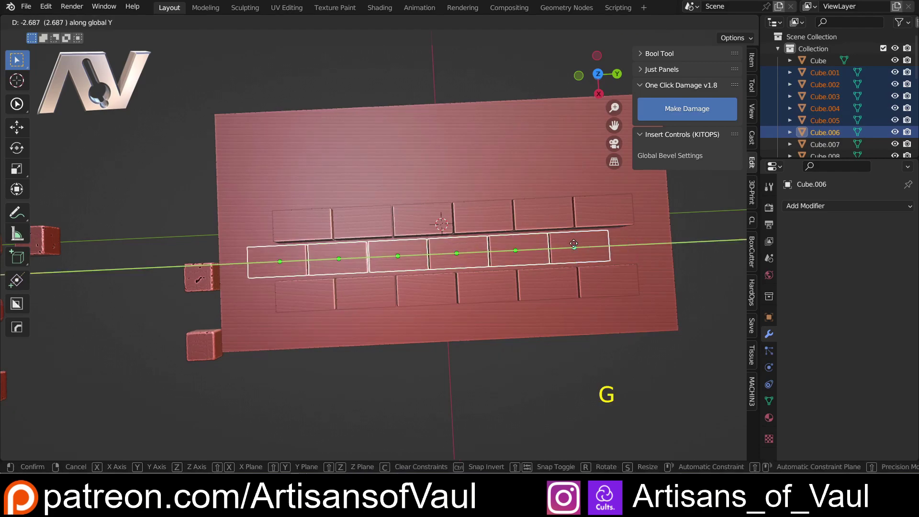
pyautogui.click(571, 248)
pyautogui.click(328, 398)
# Copy the MUSGRAVE-damaged small cube's damage onto nine bricks scattered across the three rows
pyautogui.moveTo(329, 363); pyautogui.dragTo(402, 249, button='middle')
pyautogui.keyDown('shift'); pyautogui.moveTo(402, 249); pyautogui.dragTo(257, 300, button='middle'); pyautogui.keyUp('shift')
pyautogui.scroll(2, 415, 270)
pyautogui.keyDown('shift'); pyautogui.moveTo(343, 280); pyautogui.dragTo(308, 251, button='middle'); pyautogui.keyUp('shift')
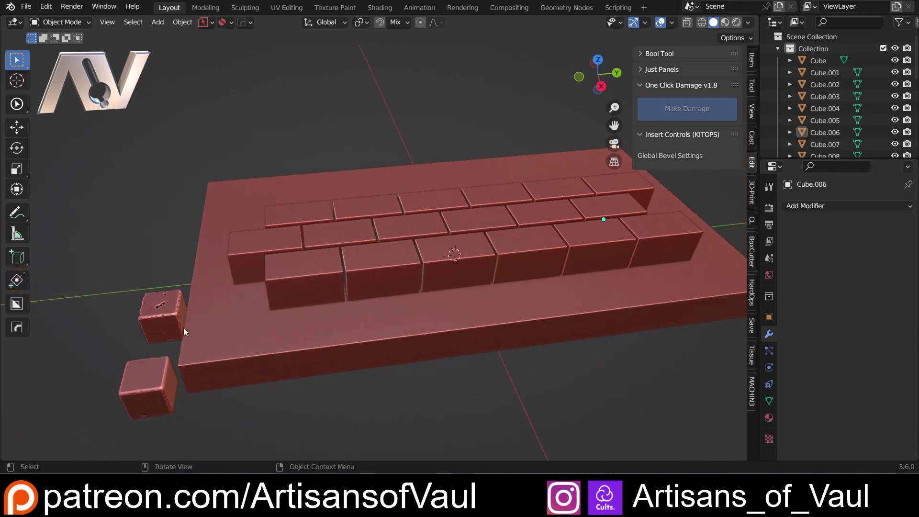
pyautogui.click(341, 234)
pyautogui.keyDown('shift'); pyautogui.click(479, 230); pyautogui.keyUp('shift')
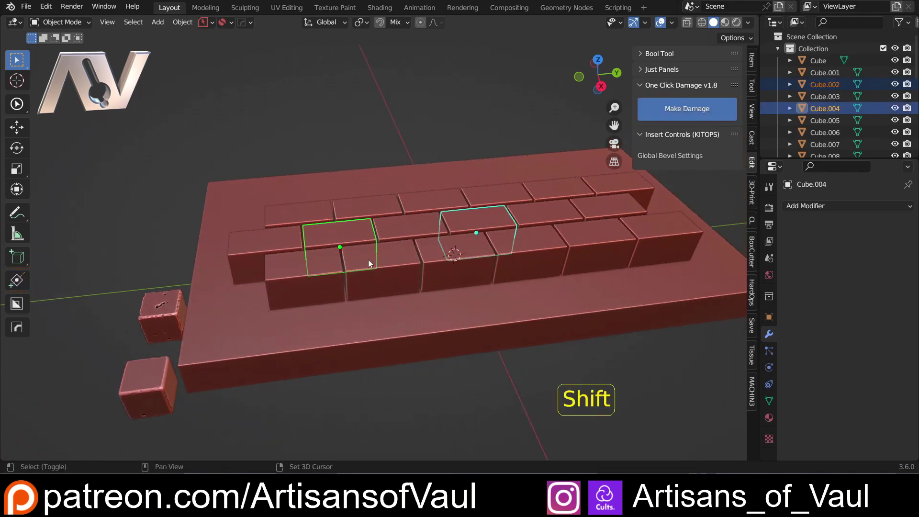
pyautogui.keyDown('shift'); pyautogui.click(411, 271); pyautogui.keyUp('shift')
pyautogui.keyDown('shift'); pyautogui.click(436, 200); pyautogui.keyUp('shift')
pyautogui.keyDown('shift'); pyautogui.click(519, 201); pyautogui.keyUp('shift')
pyautogui.keyDown('shift'); pyautogui.click(593, 237); pyautogui.keyUp('shift')
pyautogui.keyDown('shift'); pyautogui.click(613, 194); pyautogui.keyUp('shift')
pyautogui.keyDown('shift'); pyautogui.click(266, 239); pyautogui.keyUp('shift')
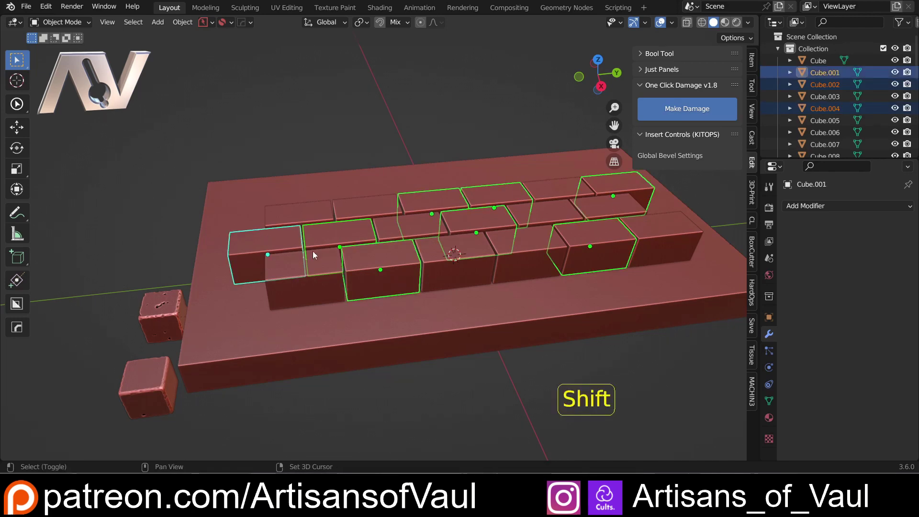
pyautogui.keyDown('shift'); pyautogui.click(663, 237); pyautogui.keyUp('shift')
pyautogui.keyDown('shift'); pyautogui.click(143, 387); pyautogui.keyUp('shift')
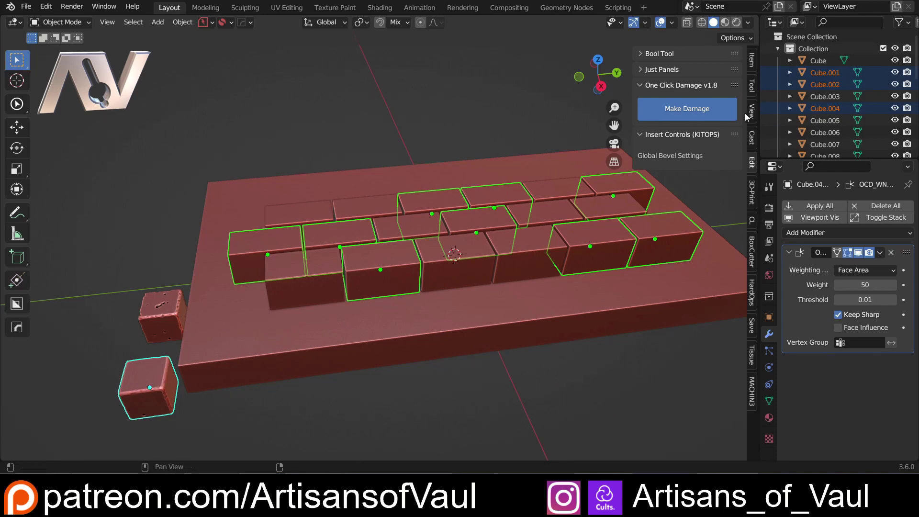
pyautogui.click(712, 109)
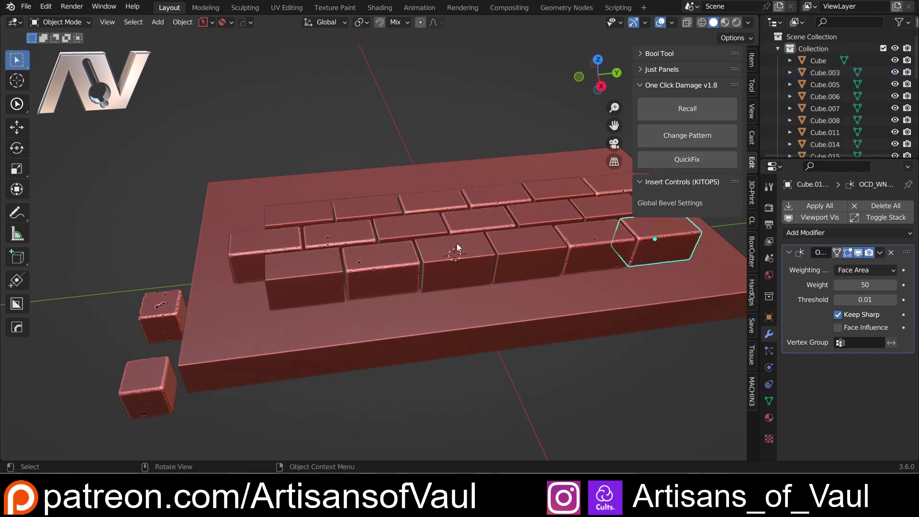
# Copy the pitted small cube's damage onto six of the remaining undamaged bricks across the three rows
pyautogui.click(301, 268)
pyautogui.keyDown('shift'); pyautogui.click(381, 219); pyautogui.keyUp('shift')
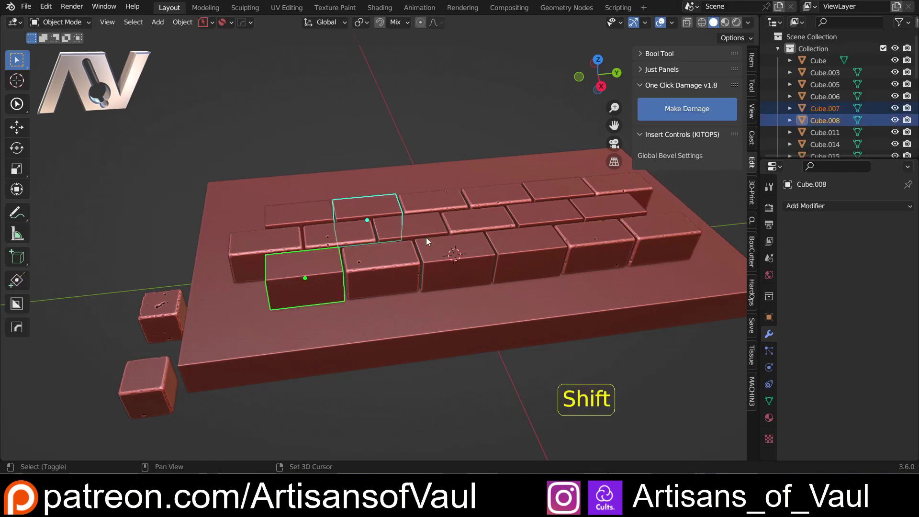
pyautogui.keyDown('shift'); pyautogui.click(454, 258); pyautogui.keyUp('shift')
pyautogui.keyDown('shift'); pyautogui.click(558, 186); pyautogui.keyUp('shift')
pyautogui.keyDown('shift'); pyautogui.click(613, 209); pyautogui.keyUp('shift')
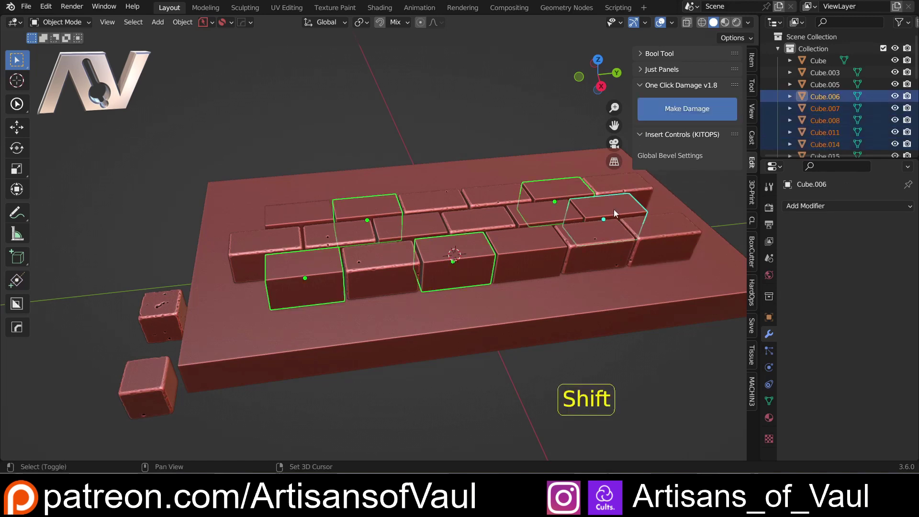
pyautogui.keyDown('shift'); pyautogui.click(530, 251); pyautogui.keyUp('shift')
pyautogui.keyDown('shift'); pyautogui.click(155, 313); pyautogui.keyUp('shift')
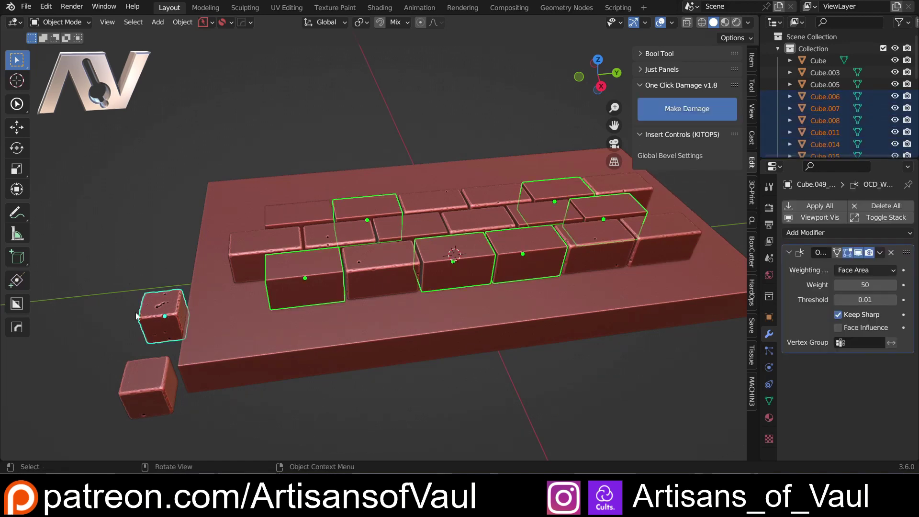
pyautogui.click(689, 110)
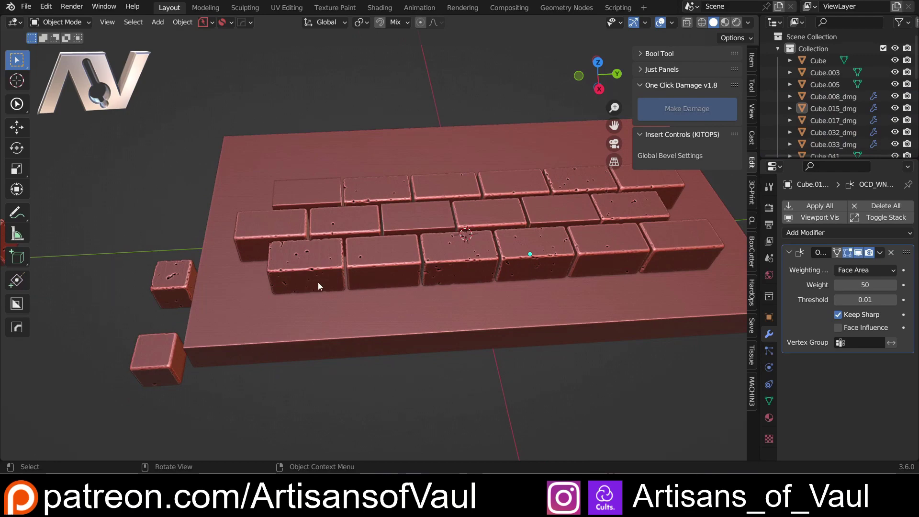
# Examine the damaged brick rows up close and in top view, and look through the viewport shading options
pyautogui.scroll(2, 318, 286)
pyautogui.moveTo(319, 284); pyautogui.dragTo(358, 259, button='middle')
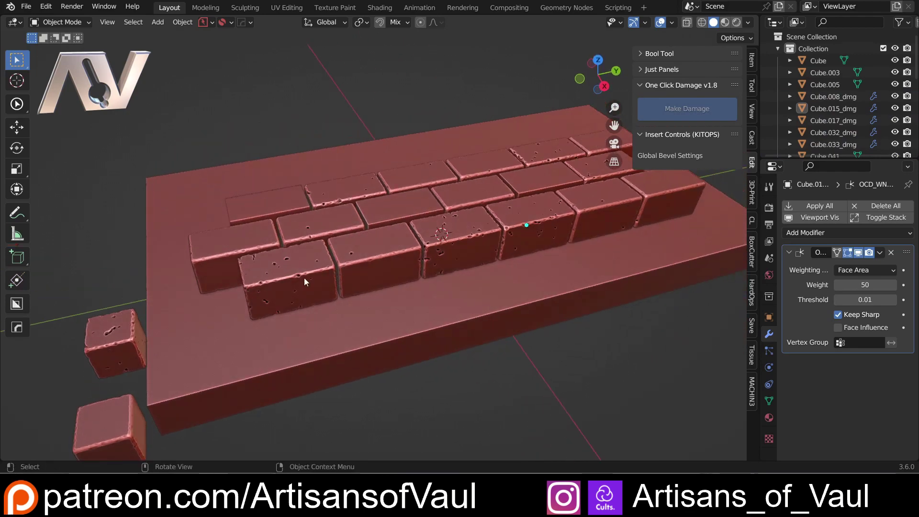
pyautogui.scroll(-1, 307, 235)
pyautogui.click(598, 60)
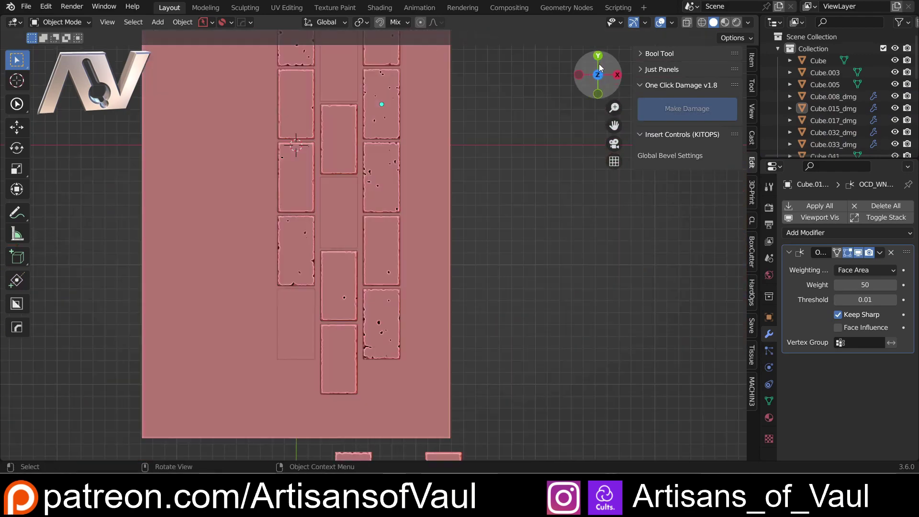
pyautogui.scroll(-1, 423, 256)
pyautogui.keyDown('shift'); pyautogui.moveTo(410, 251); pyautogui.dragTo(389, 276, button='middle'); pyautogui.keyUp('shift')
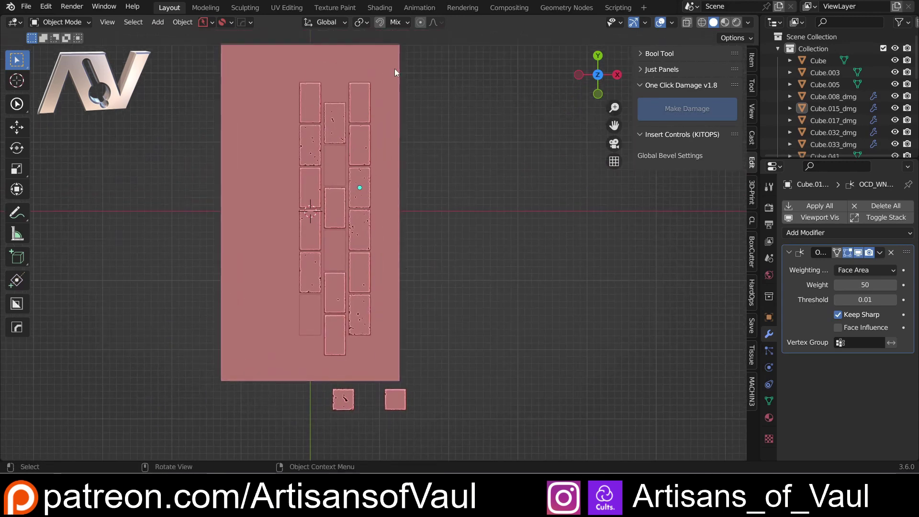
pyautogui.click(748, 22)
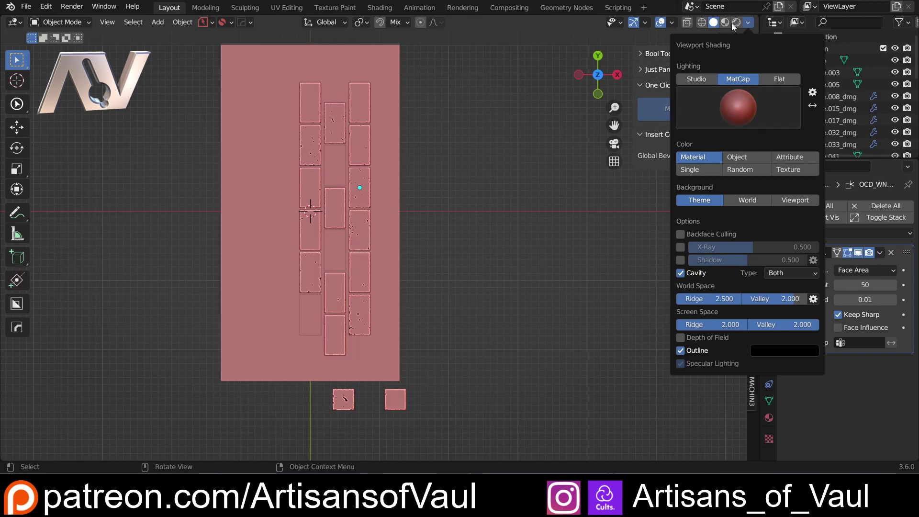
pyautogui.hotkey('ctrl', 'z')
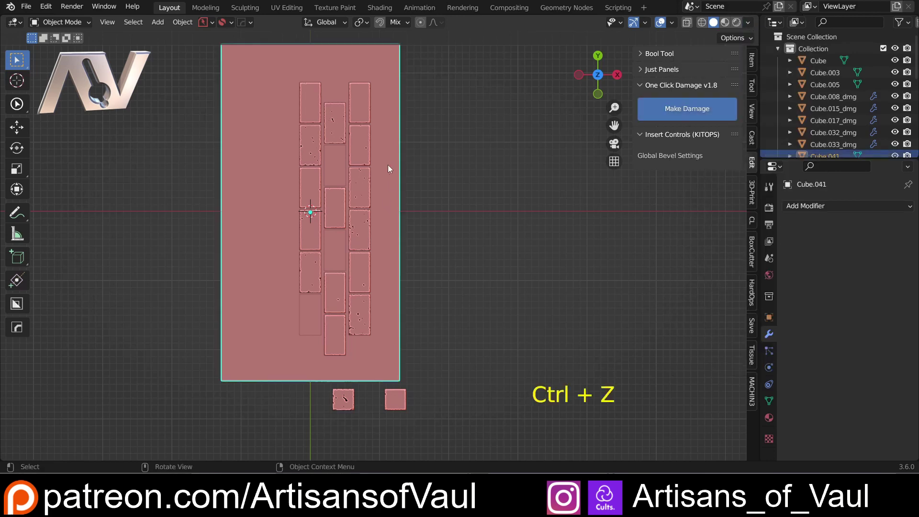
pyautogui.scroll(2, 386, 212)
pyautogui.scroll(-1, 458, 254)
pyautogui.keyDown('shift'); pyautogui.moveTo(458, 254); pyautogui.dragTo(459, 222, button='middle'); pyautogui.keyUp('shift')
pyautogui.scroll(-1, 466, 203)
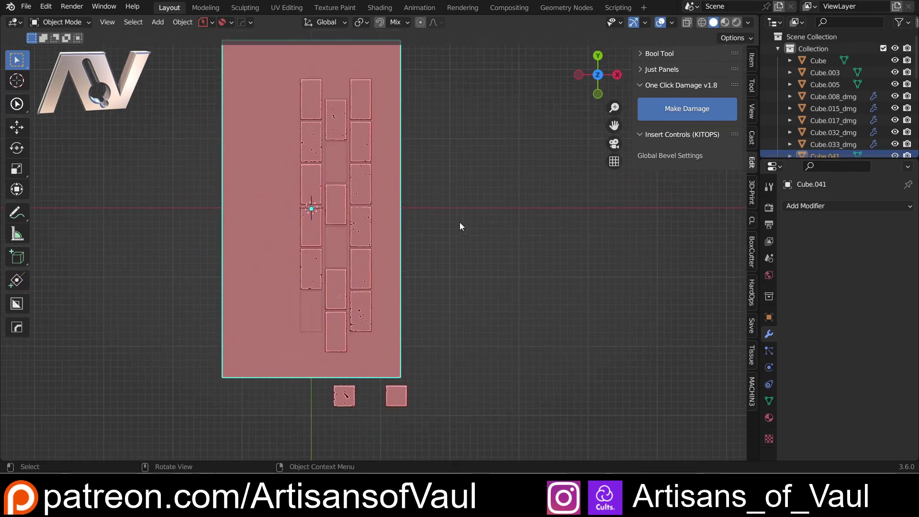
# Copy the MUSGRAVE-damaged small cube's damage onto the last three undamaged bricks, two in the middle row and one at a row end
pyautogui.click(336, 246)
pyautogui.keyDown('shift'); pyautogui.click(313, 316); pyautogui.keyUp('shift')
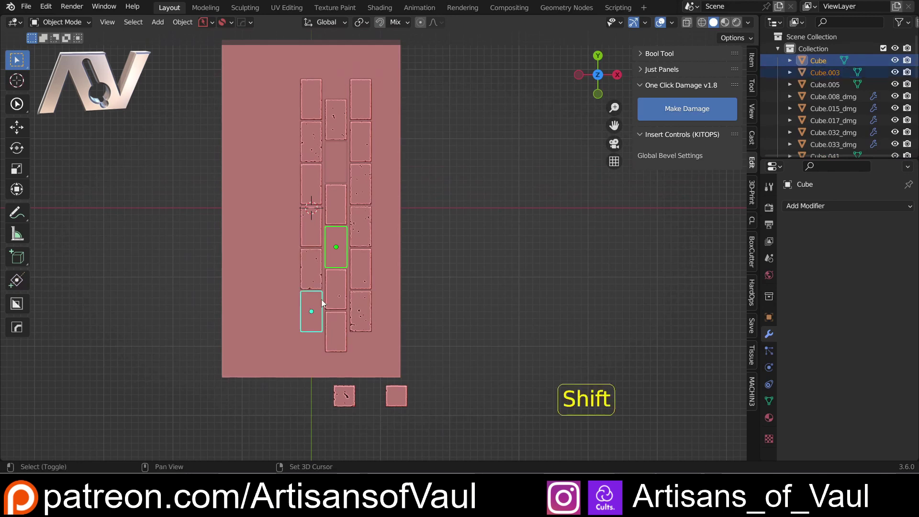
pyautogui.keyDown('shift'); pyautogui.click(333, 171); pyautogui.keyUp('shift')
pyautogui.keyDown('shift'); pyautogui.click(401, 398); pyautogui.keyUp('shift')
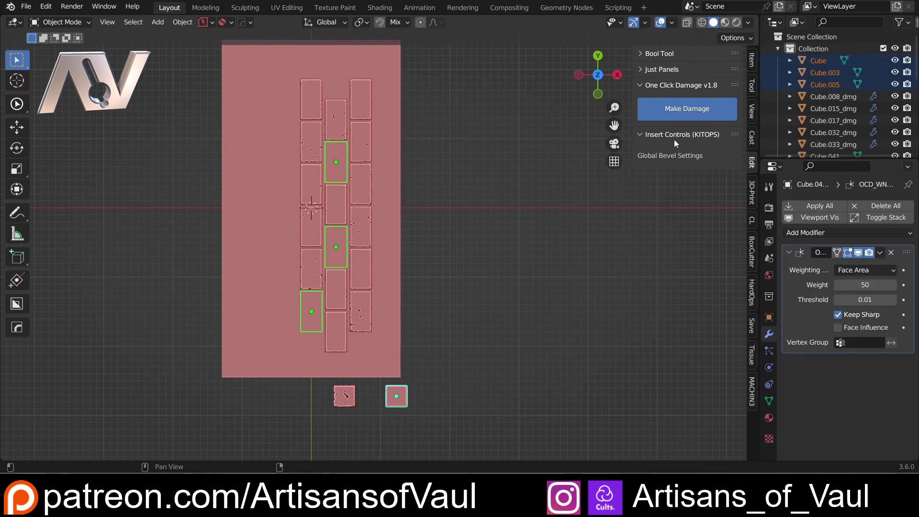
pyautogui.click(689, 115)
pyautogui.click(497, 266)
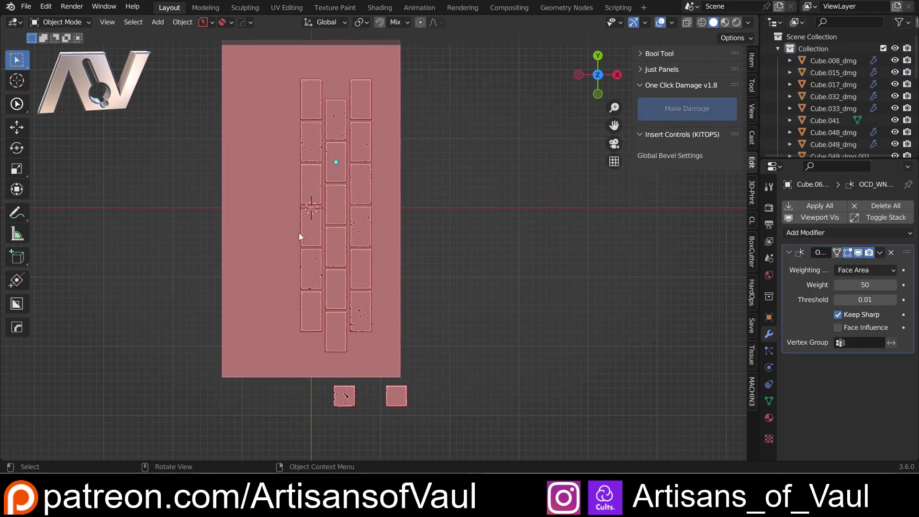
# Inspect the fully damaged brick rows from above and at an angle, and undo the last two rounds of copied damage
pyautogui.scroll(1, 328, 299)
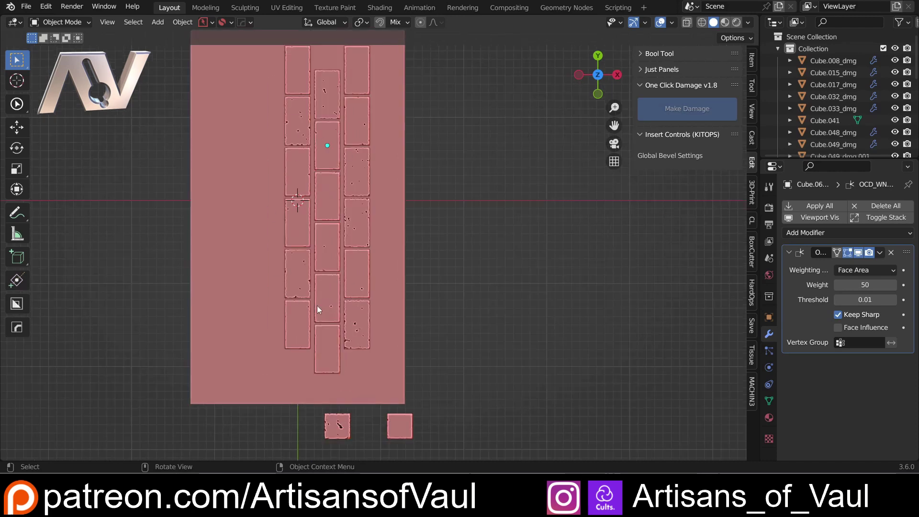
pyautogui.scroll(-1, 301, 226)
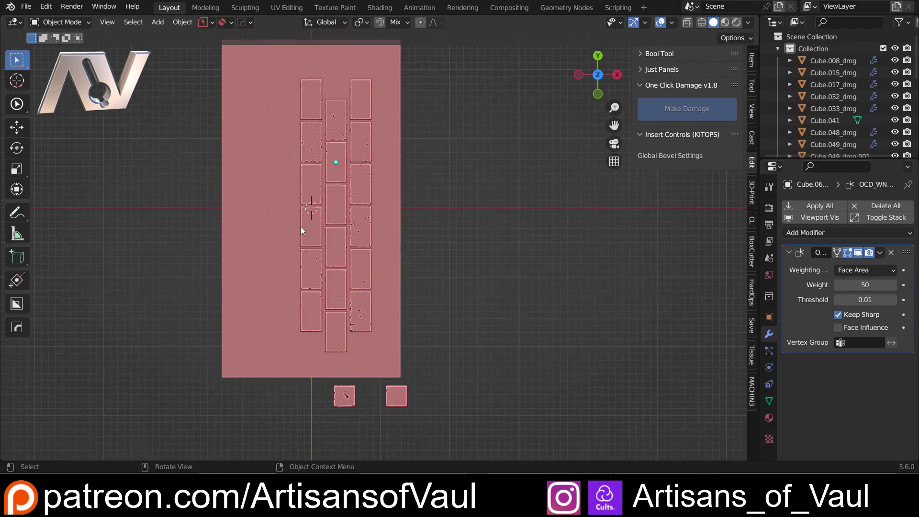
pyautogui.moveTo(330, 309); pyautogui.dragTo(425, 243, button='middle')
pyautogui.scroll(2, 424, 248)
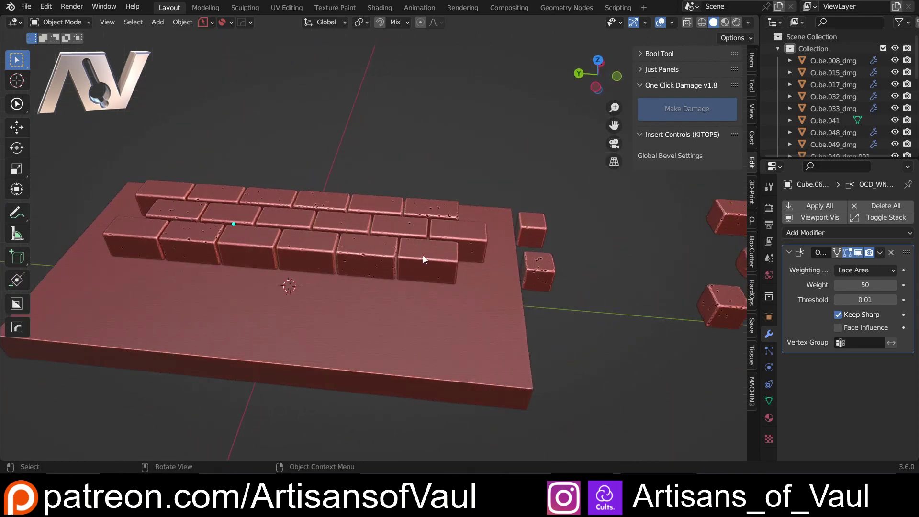
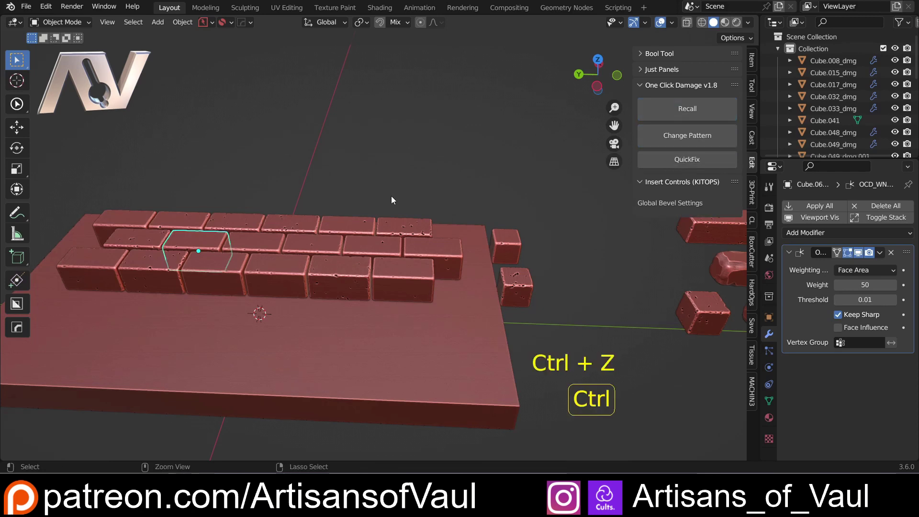
pyautogui.keyDown('shift'); pyautogui.moveTo(201, 148); pyautogui.dragTo(307, 175, button='middle'); pyautogui.keyUp('shift')
pyautogui.scroll(2, 337, 204)
pyautogui.scroll(1, 357, 196)
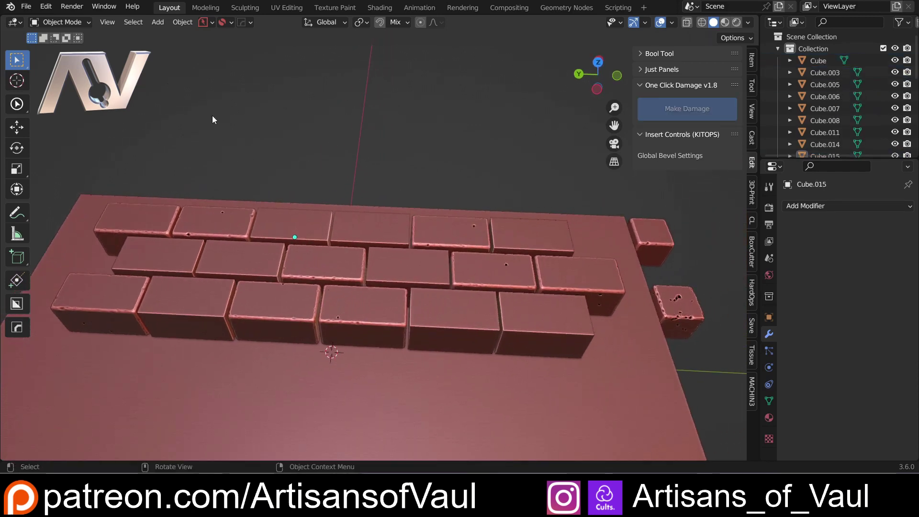
# Search the add-ons in the preferences for "char", and enable the CharMorph add-on
pyautogui.click(46, 6)
pyautogui.click(101, 177)
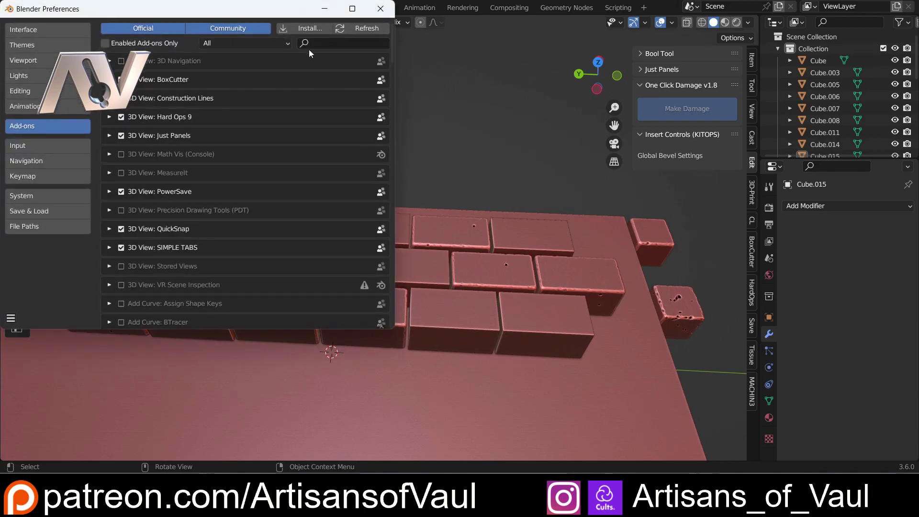
pyautogui.write('char')
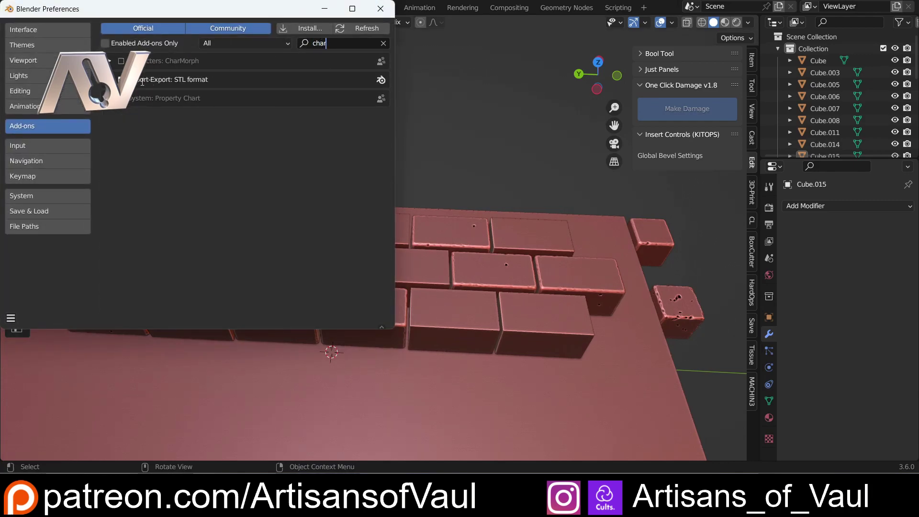
pyautogui.press('Return')
pyautogui.click(120, 61)
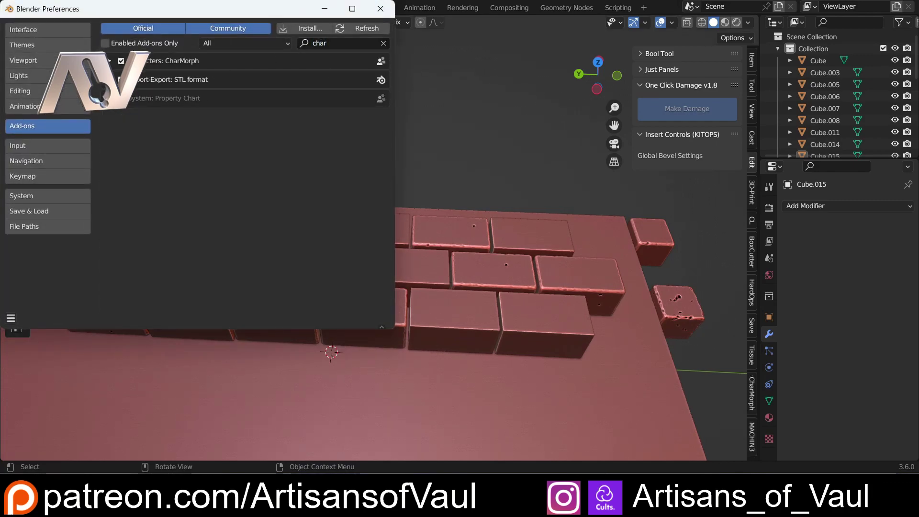
pyautogui.click(381, 8)
# Display the object properties of the third brick in the outer row, and apply MUSGRAVE damage to that brick
pyautogui.click(363, 221)
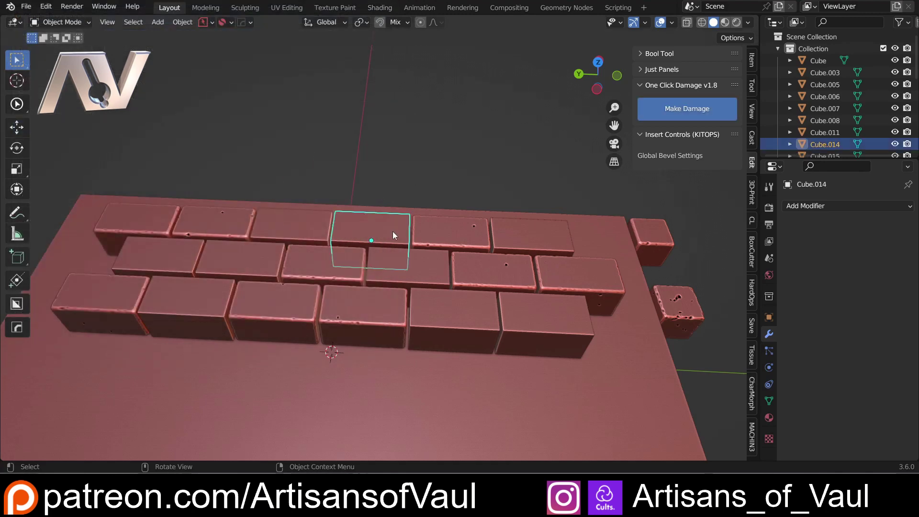
pyautogui.click(769, 318)
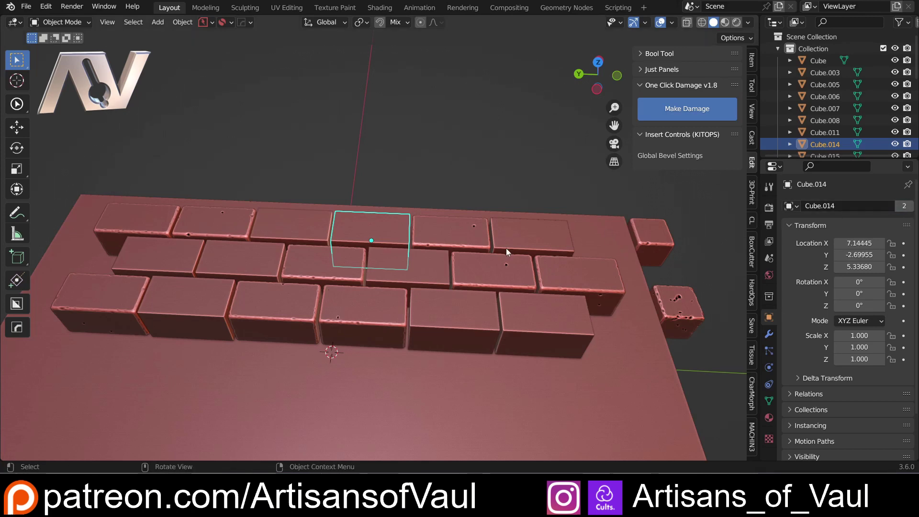
pyautogui.moveTo(494, 250); pyautogui.dragTo(341, 246, button='middle')
pyautogui.moveTo(404, 240); pyautogui.dragTo(387, 225, button='middle')
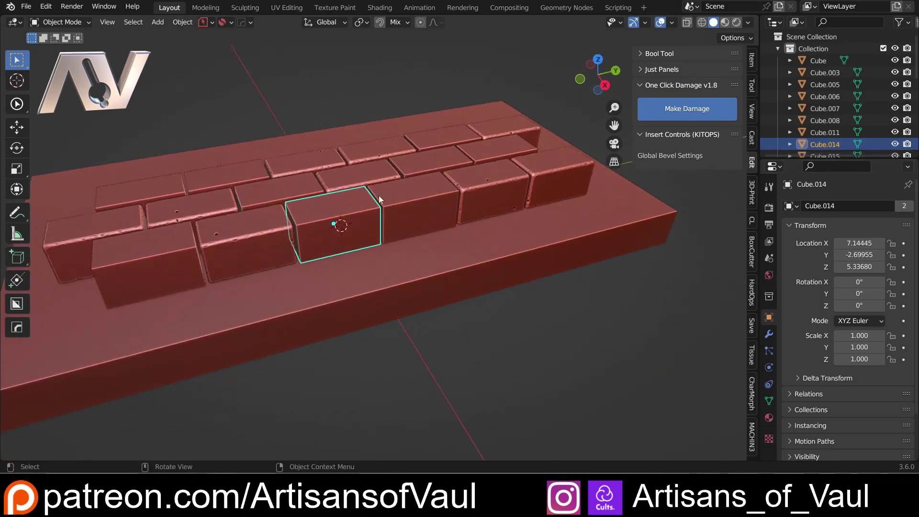
pyautogui.click(692, 118)
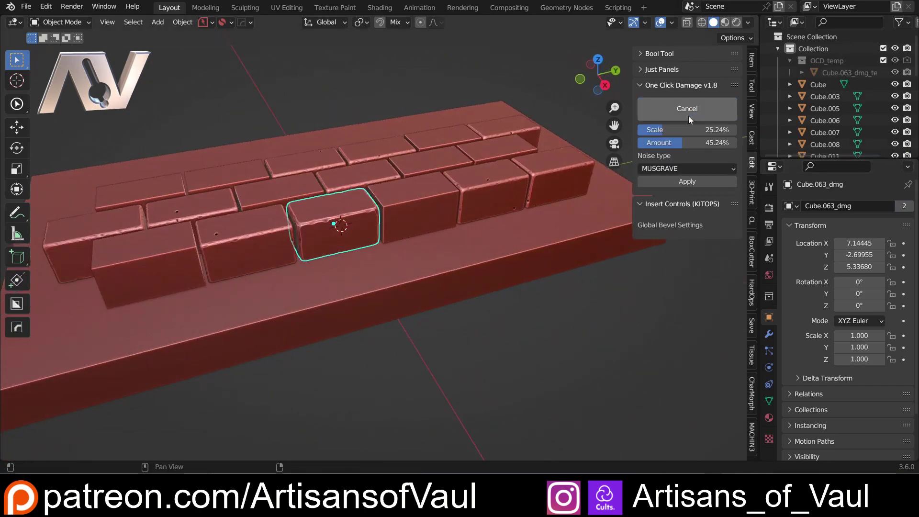
pyautogui.click(660, 180)
# Undo the last two changes, and copy the damaged third outer brick's damage onto the outer row's end brick and the inner row's first two bricks
pyautogui.hotkey('ctrl', 'z')
pyautogui.hotkey('ctrl', 'z')
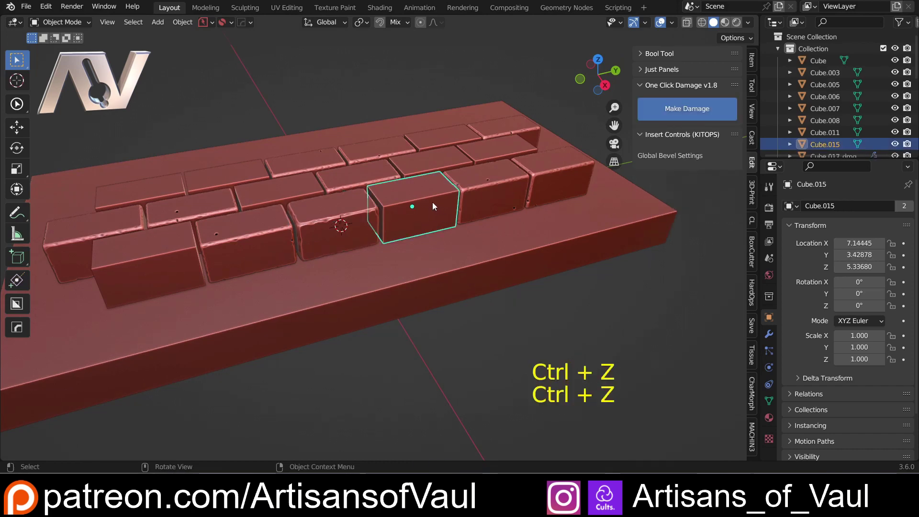
pyautogui.click(152, 261)
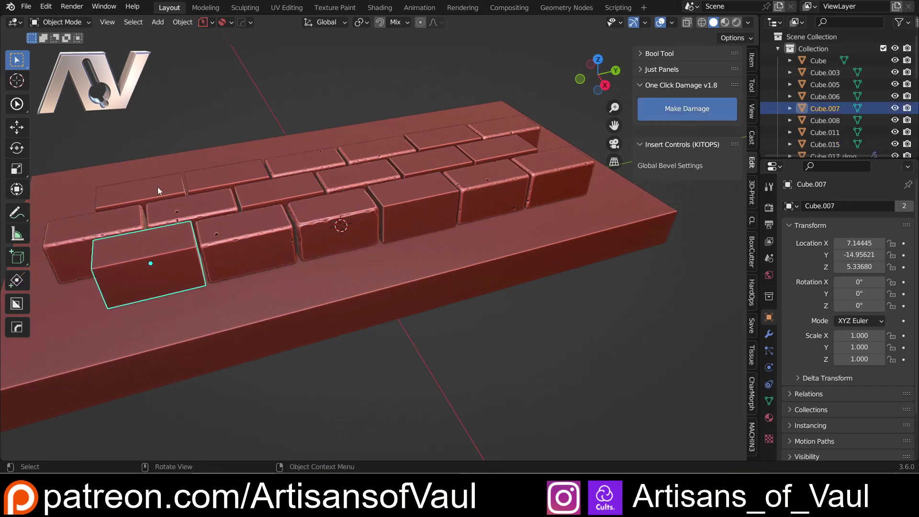
pyautogui.keyDown('shift'); pyautogui.click(208, 180); pyautogui.keyUp('shift')
pyautogui.click(146, 196)
pyautogui.keyDown('shift'); pyautogui.click(147, 246); pyautogui.keyUp('shift')
pyautogui.keyDown('shift'); pyautogui.click(215, 180); pyautogui.keyUp('shift')
pyautogui.keyDown('shift'); pyautogui.click(340, 237); pyautogui.keyUp('shift')
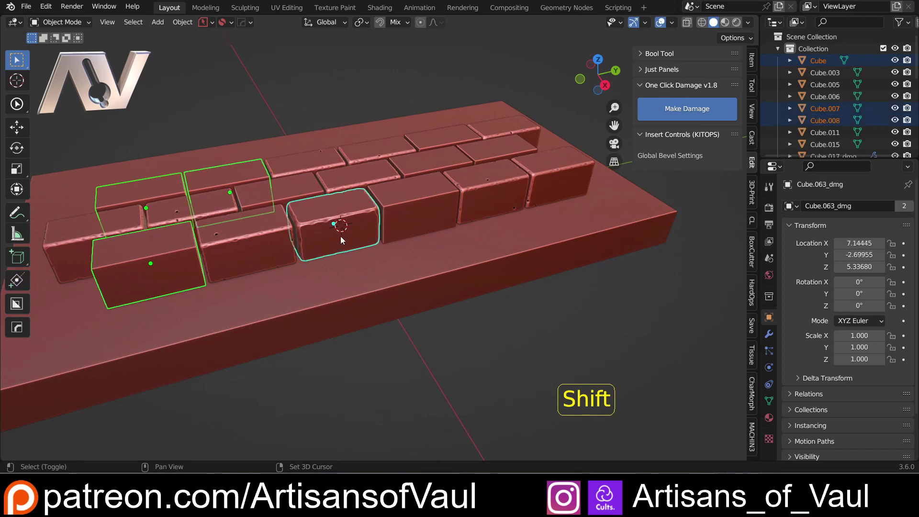
pyautogui.click(699, 116)
# Undo the recall of the outer row's end brick, and try to change its damage pattern
pyautogui.hotkey('ctrl', 'z')
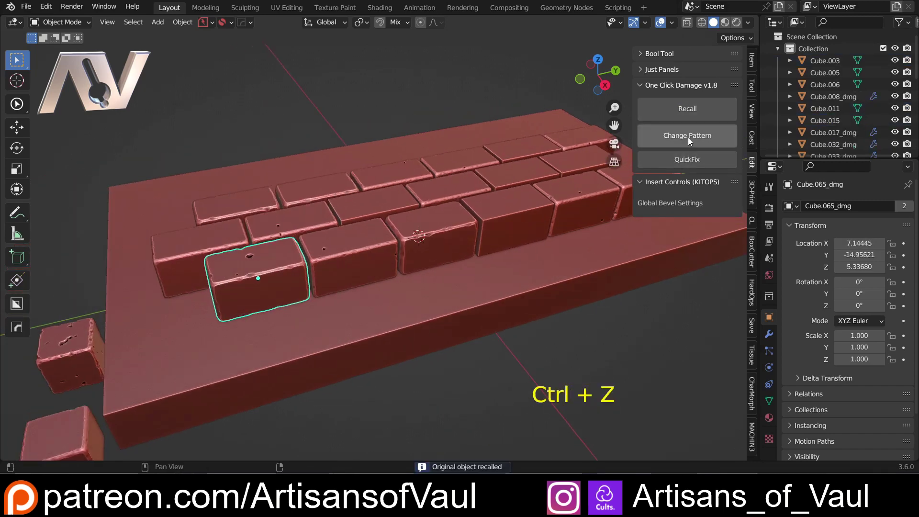
pyautogui.click(688, 135)
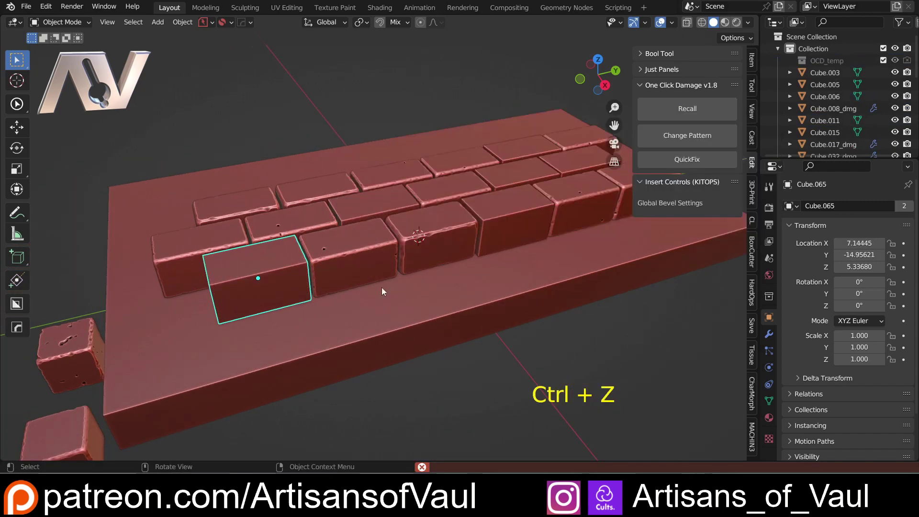
pyautogui.moveTo(338, 343); pyautogui.dragTo(685, 235, button='middle')
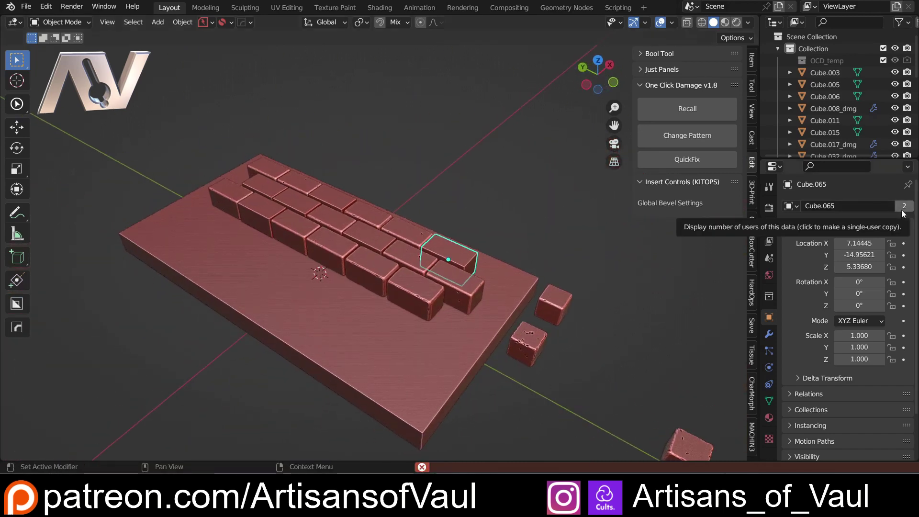
pyautogui.scroll(2, 525, 232)
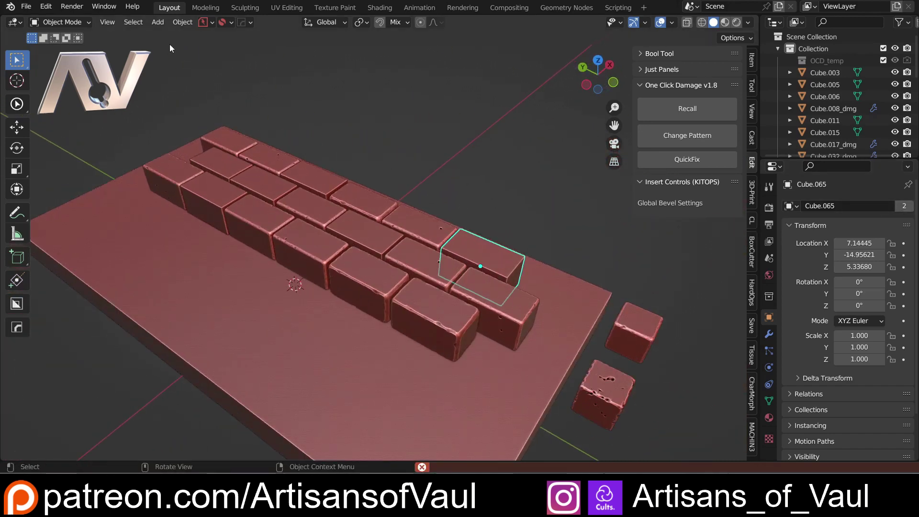
# Deselect everything, and disable the CharMorph add-on in the preferences
pyautogui.hotkey('alt', 'a')
pyautogui.click(47, 7)
pyautogui.click(101, 181)
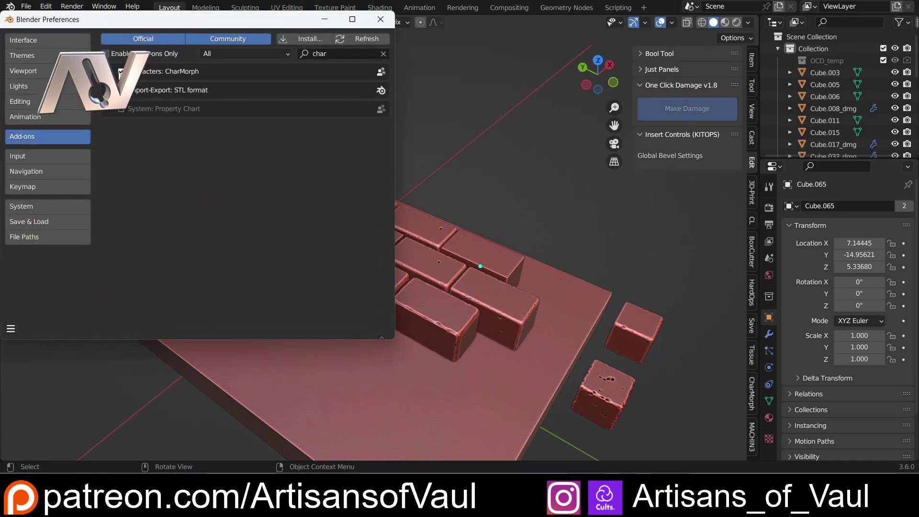
pyautogui.click(379, 30)
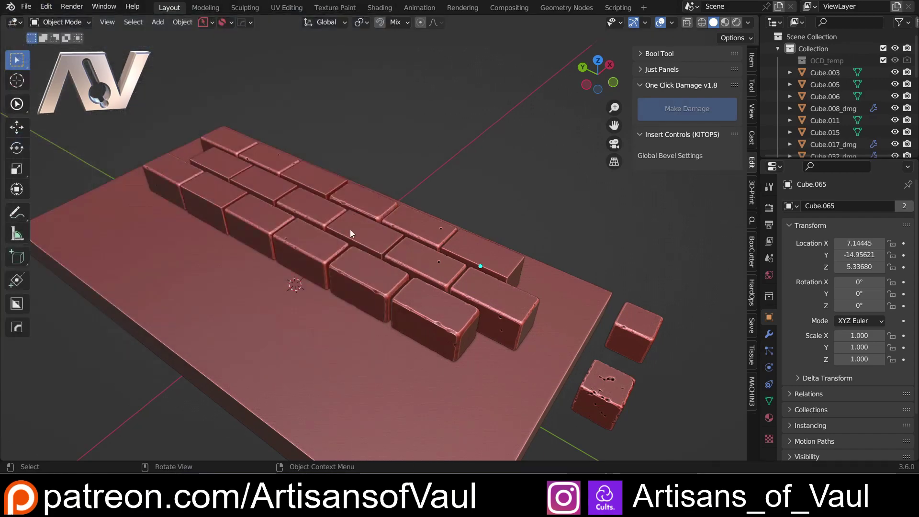
# Compare the One Click Damage options of the undamaged middle-row brick, the neighbouring damaged outer brick and the outer row's end brick
pyautogui.click(368, 238)
pyautogui.click(484, 260)
pyautogui.click(427, 253)
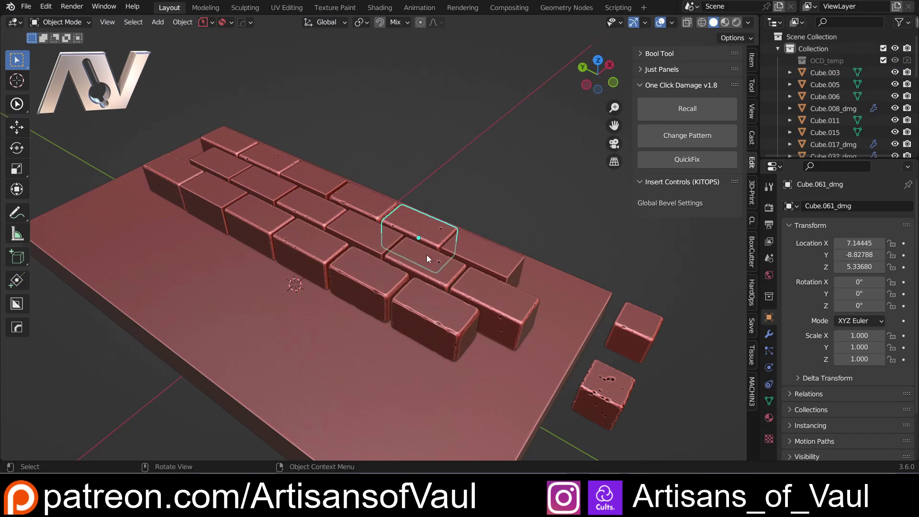
pyautogui.click(366, 242)
pyautogui.click(496, 251)
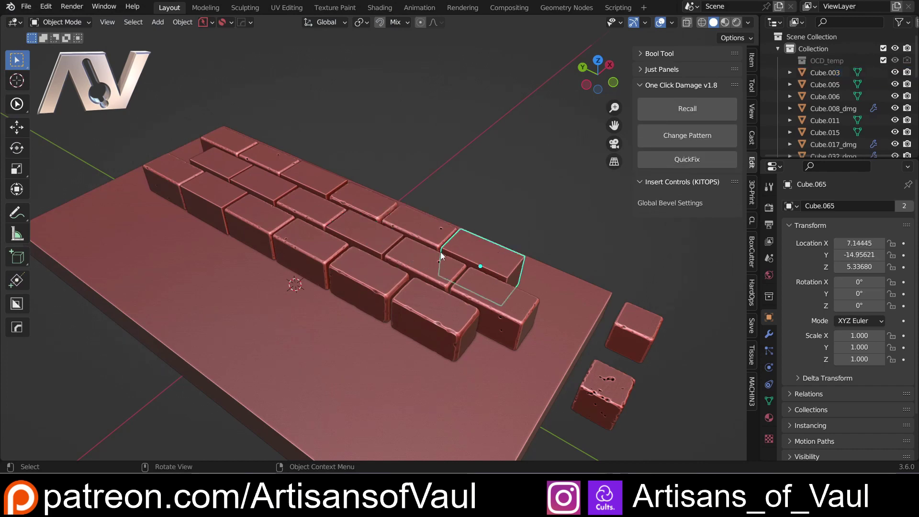
pyautogui.scroll(2, 440, 252)
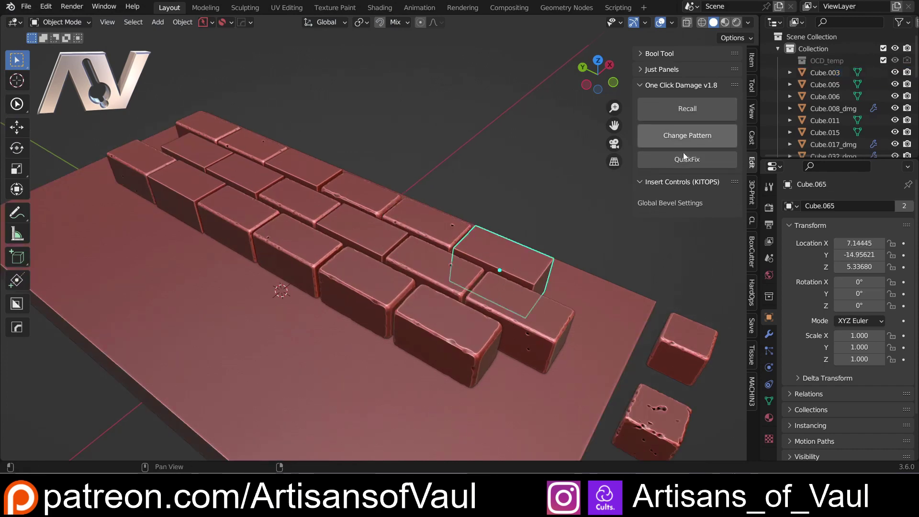
pyautogui.click(409, 223)
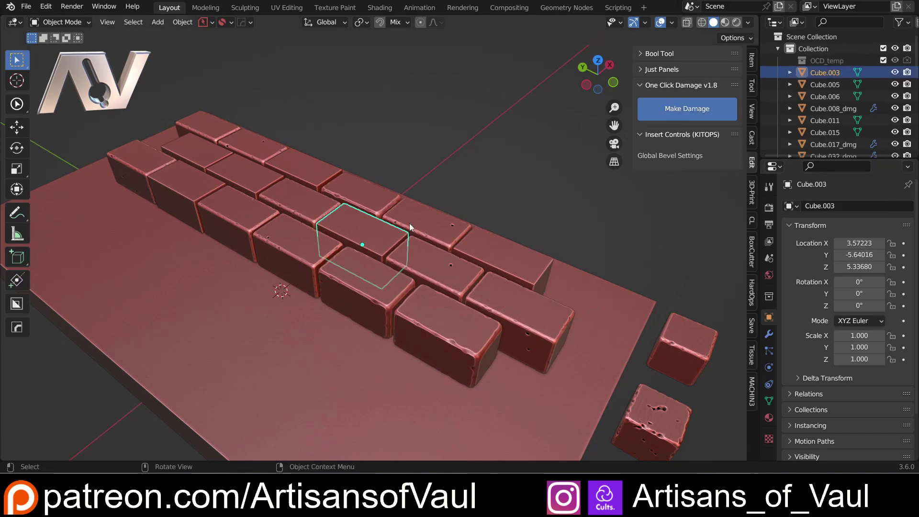
pyautogui.moveTo(409, 223)
pyautogui.mouseDown(button='middle')
pyautogui.moveTo(364, 225)
pyautogui.moveTo(401, 214)
pyautogui.mouseUp(button='middle')
pyautogui.keyDown('shift'); pyautogui.moveTo(283, 185); pyautogui.dragTo(285, 208, button='middle'); pyautogui.keyUp('shift')
pyautogui.scroll(1, 305, 257)
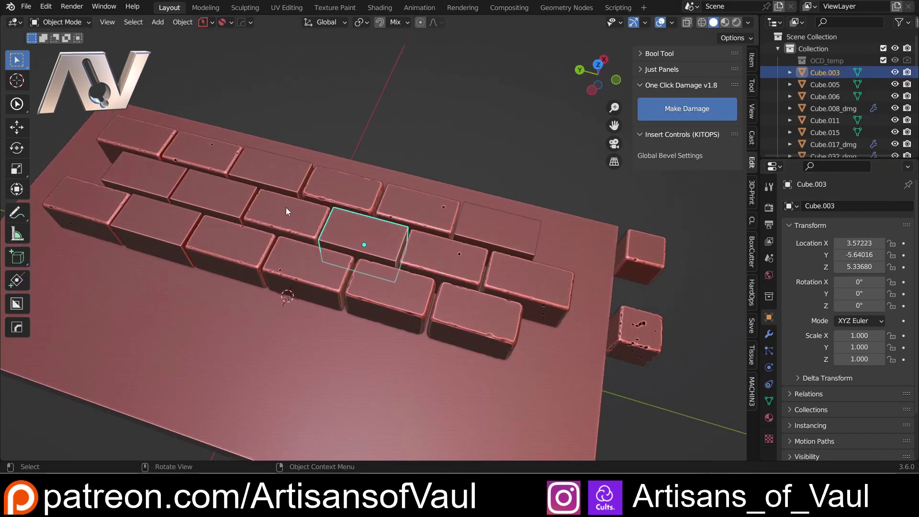